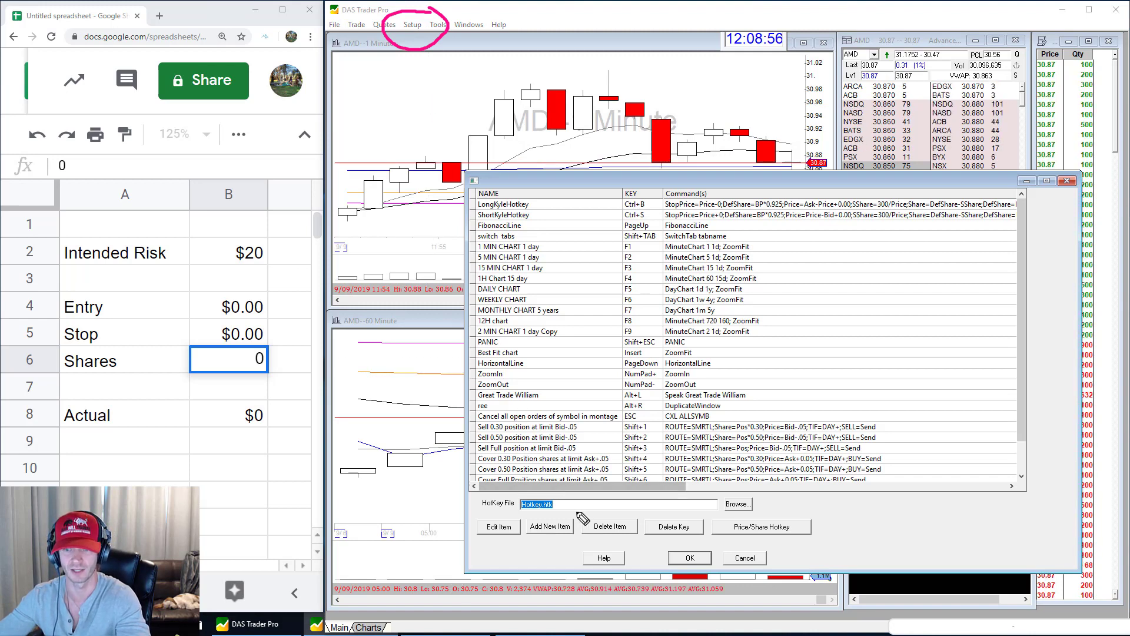
- Add a new hotkey item named "Long $20 Risk" and assign it the key combination Ctrl+N
mouse_move(582, 506)
mouse_down()
mouse_move(512, 505)
mouse_move(548, 563)
mouse_move(586, 512)
mouse_up()
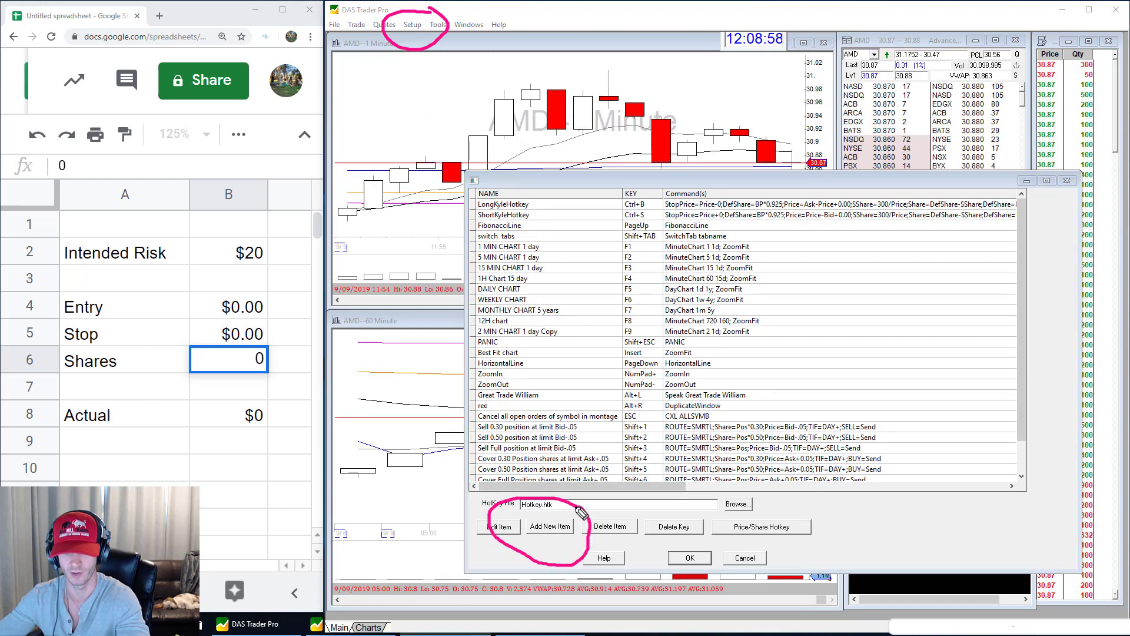
click(549, 528)
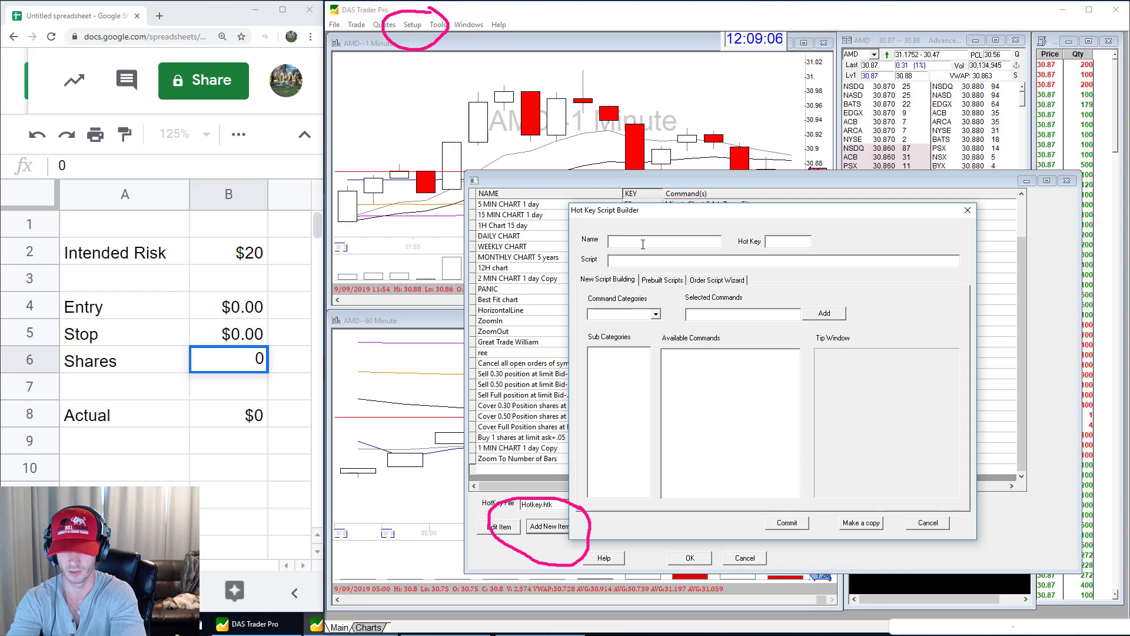
text(Long)
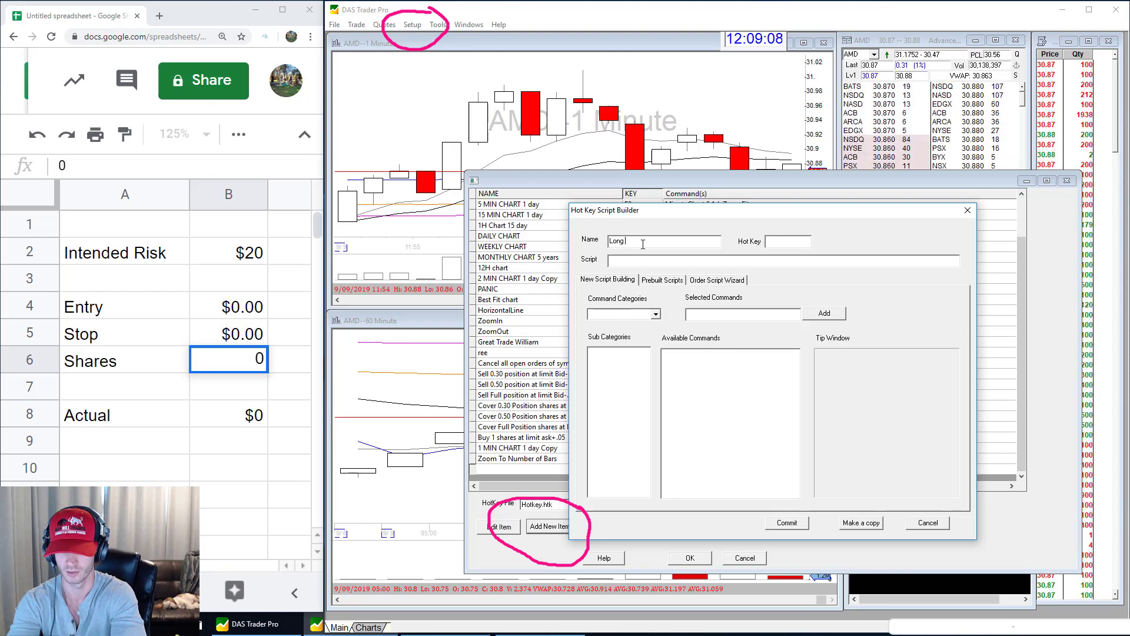
text( $20 R)
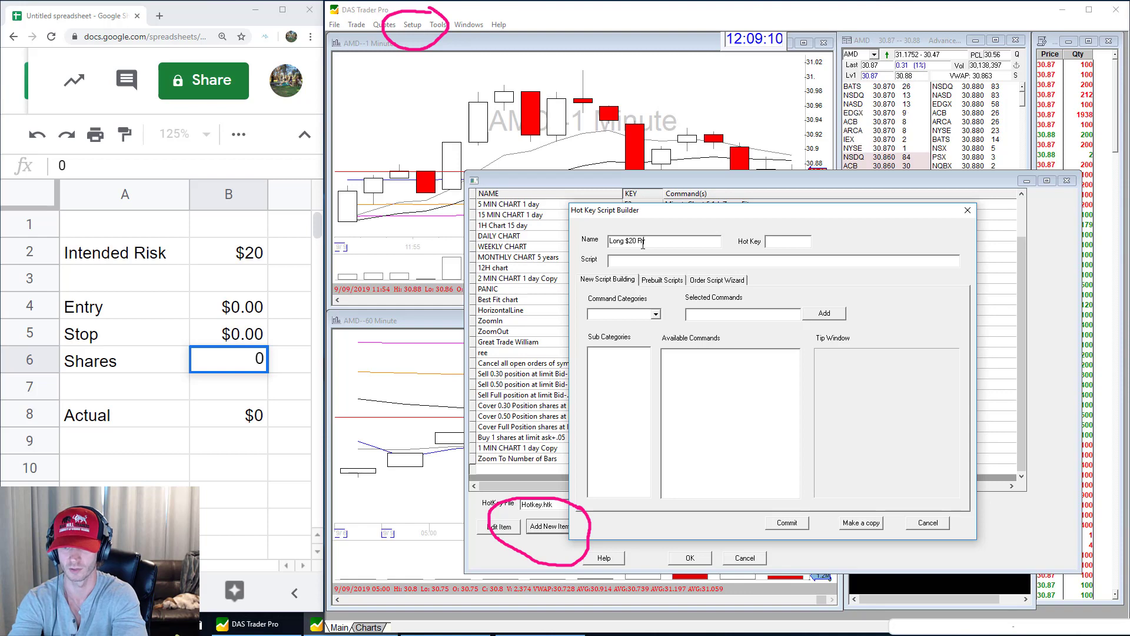
text(isk)
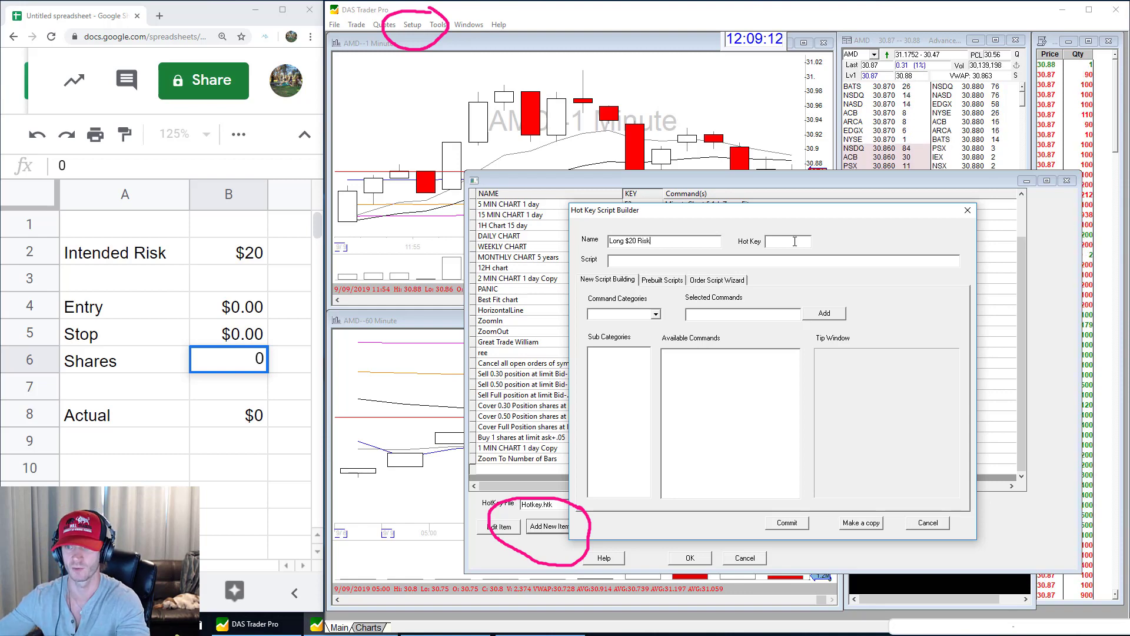
click(796, 241)
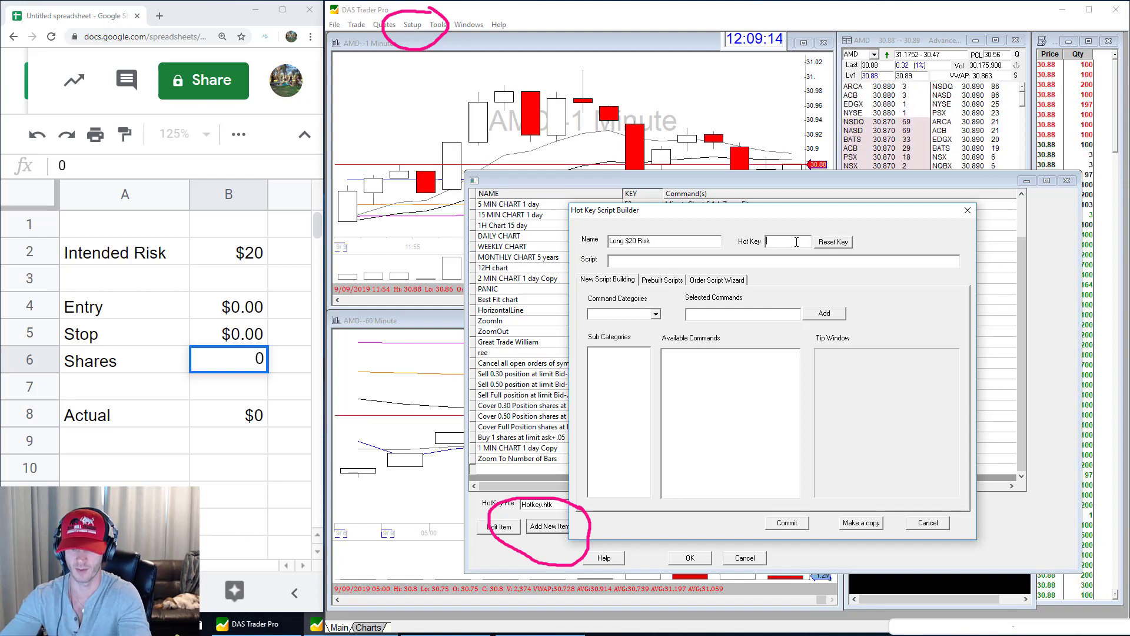
key(ctrl+n)
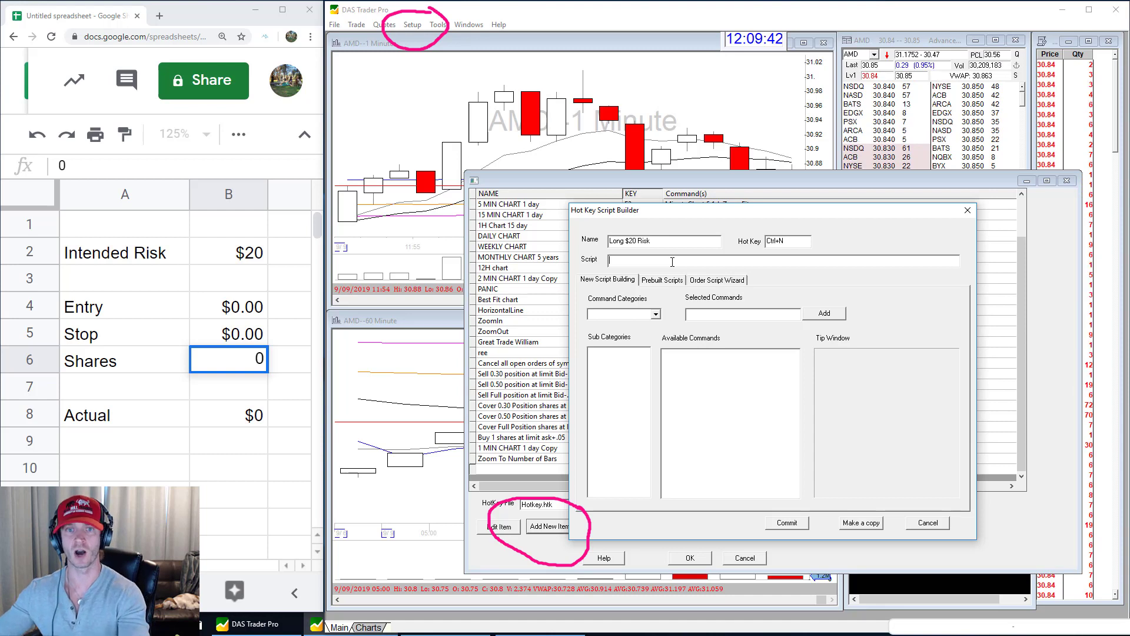
- Paste the copied long-order script with SShare=20/Price into the new hotkey's script and check its risk amount
right_click(616, 264)
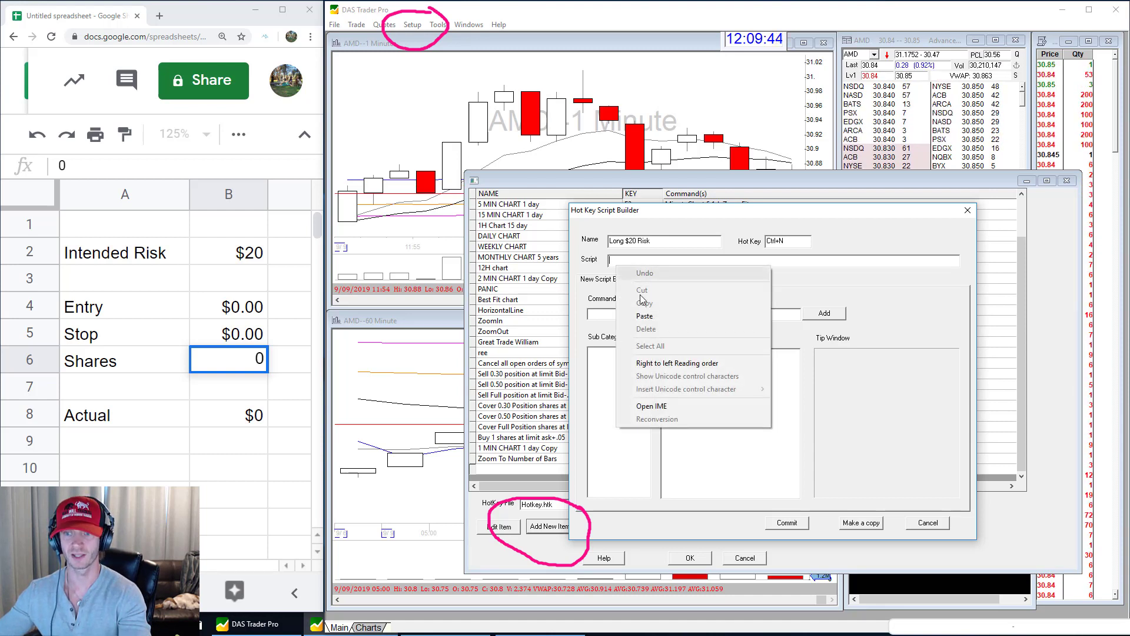
click(644, 316)
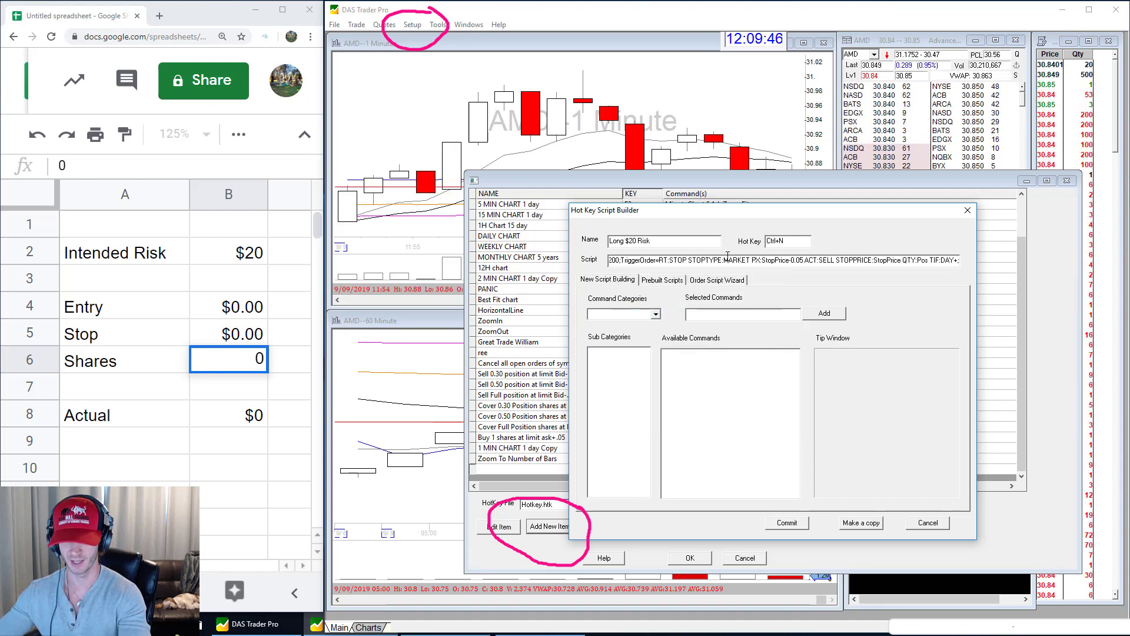
drag(727, 260, 613, 259)
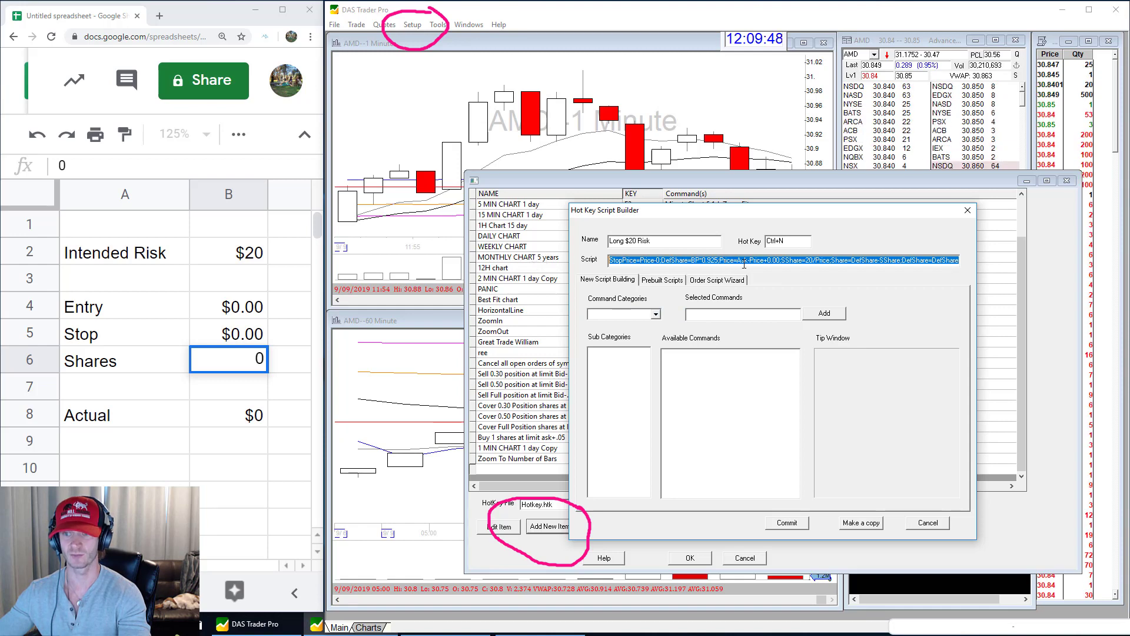
click(776, 259)
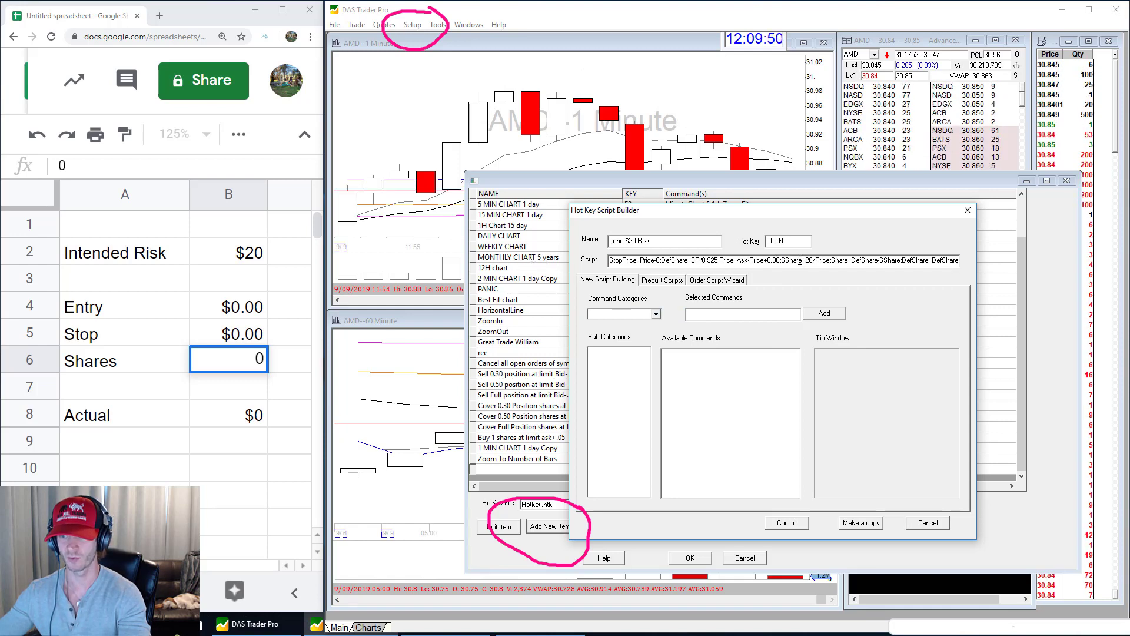
mouse_move(821, 242)
mouse_down()
mouse_move(783, 250)
mouse_move(795, 283)
mouse_move(823, 247)
mouse_up()
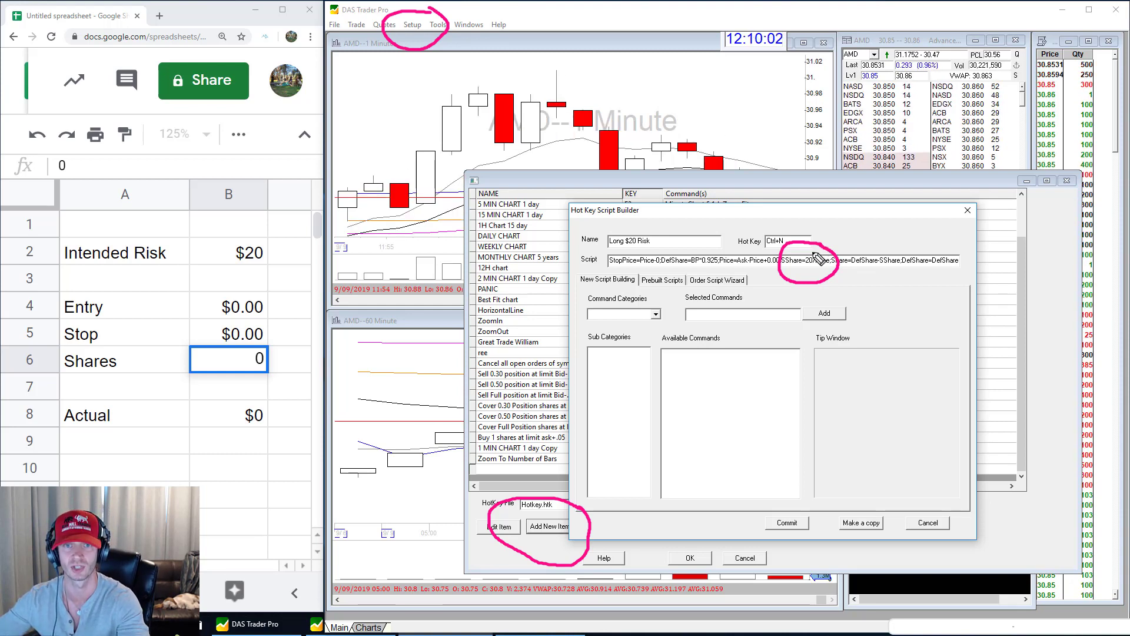
mouse_move(817, 255)
mouse_down()
mouse_move(795, 252)
mouse_move(788, 273)
mouse_move(820, 253)
mouse_up()
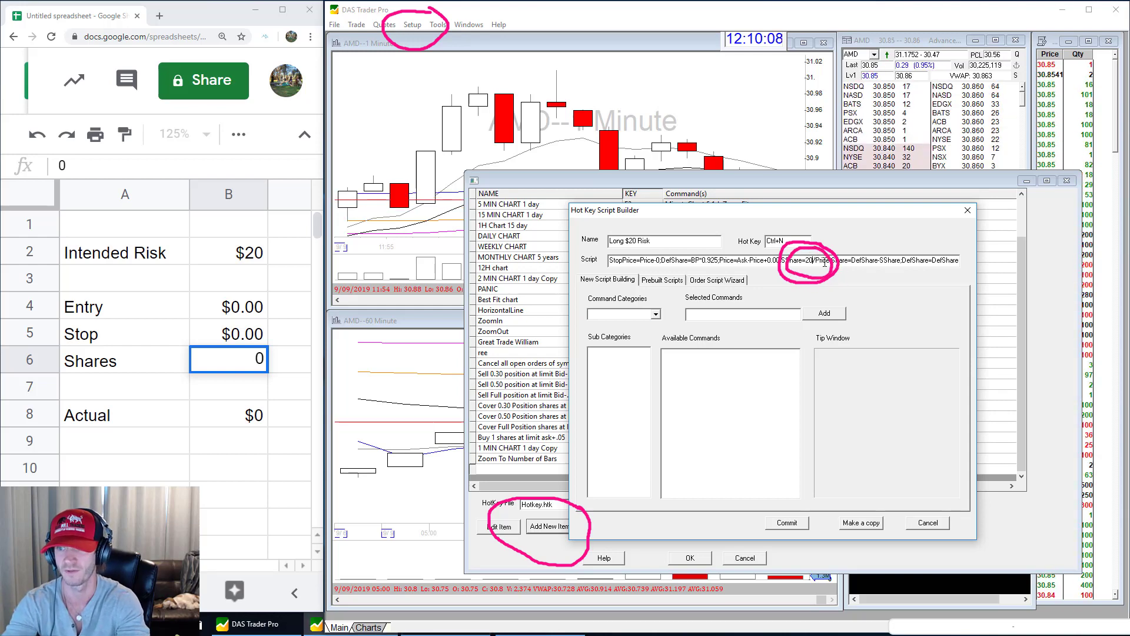
- Try 1000 as the risk amount in the script's SShare expression and restore it to 20
text(5)
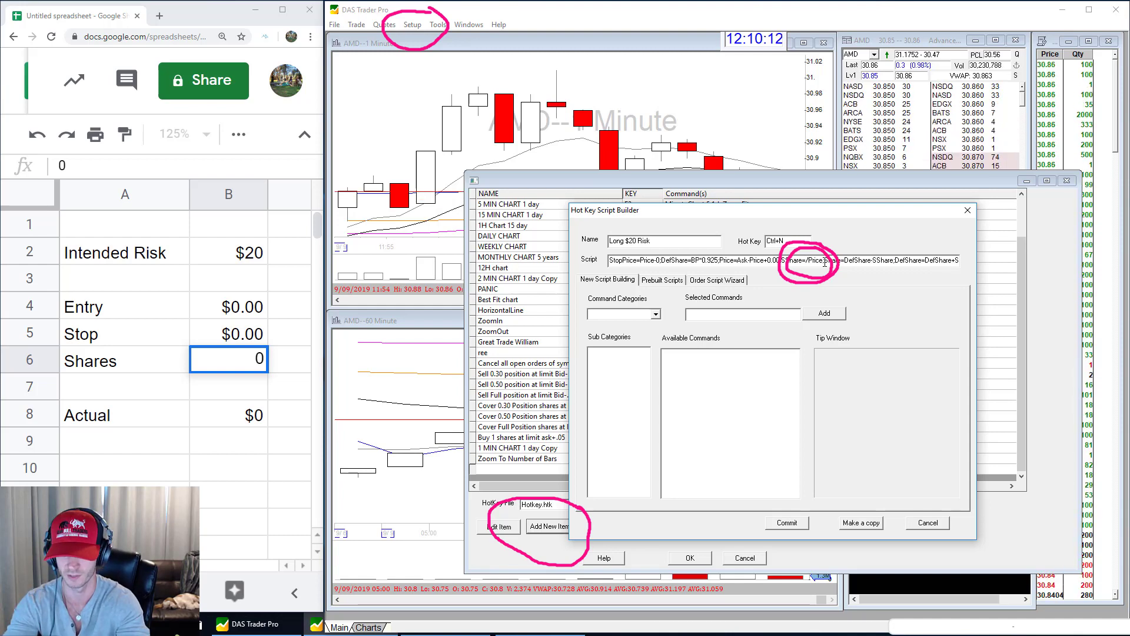
text(1000)
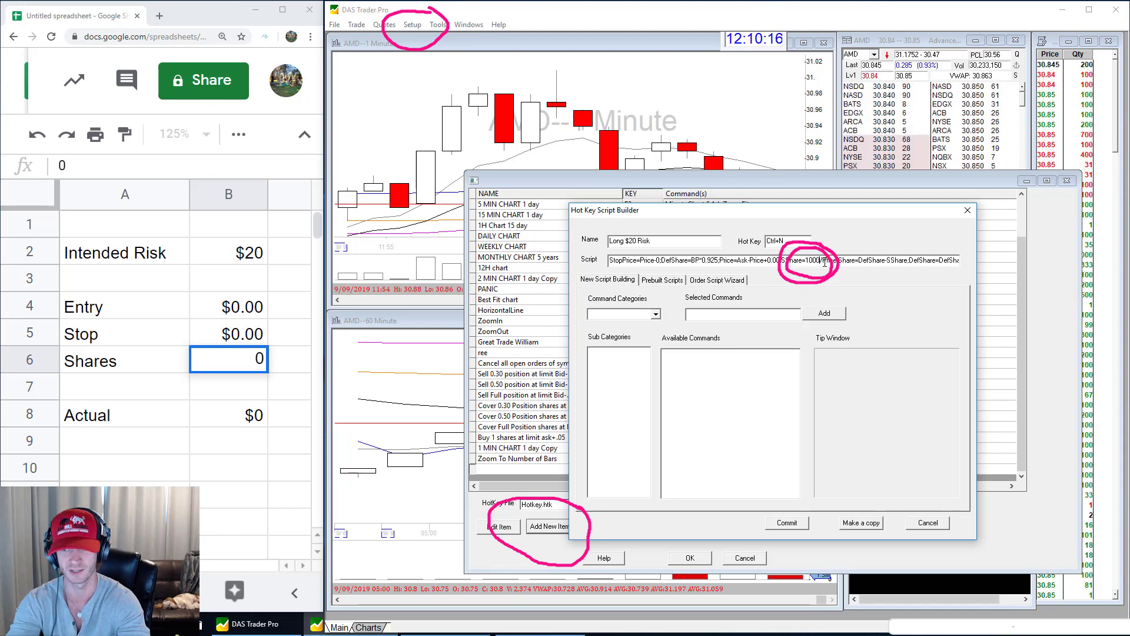
key(BackSpace)
key(BackSpace)
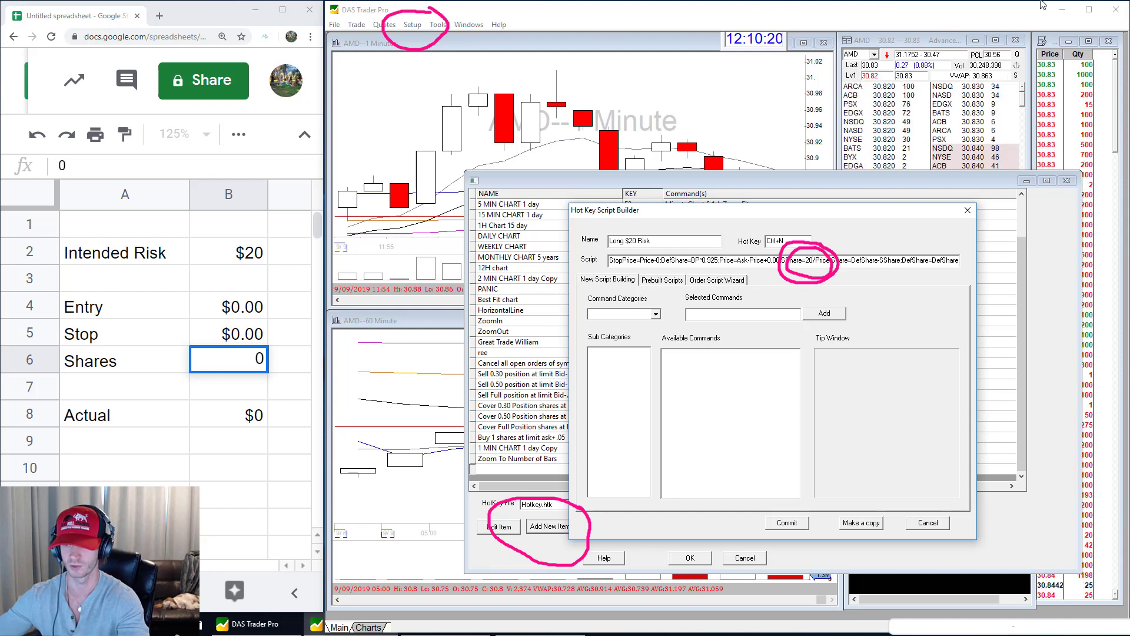
- Commit the Long $20 Risk hotkey, check its entry in the hotkey list, and accept the list
key(Escape)
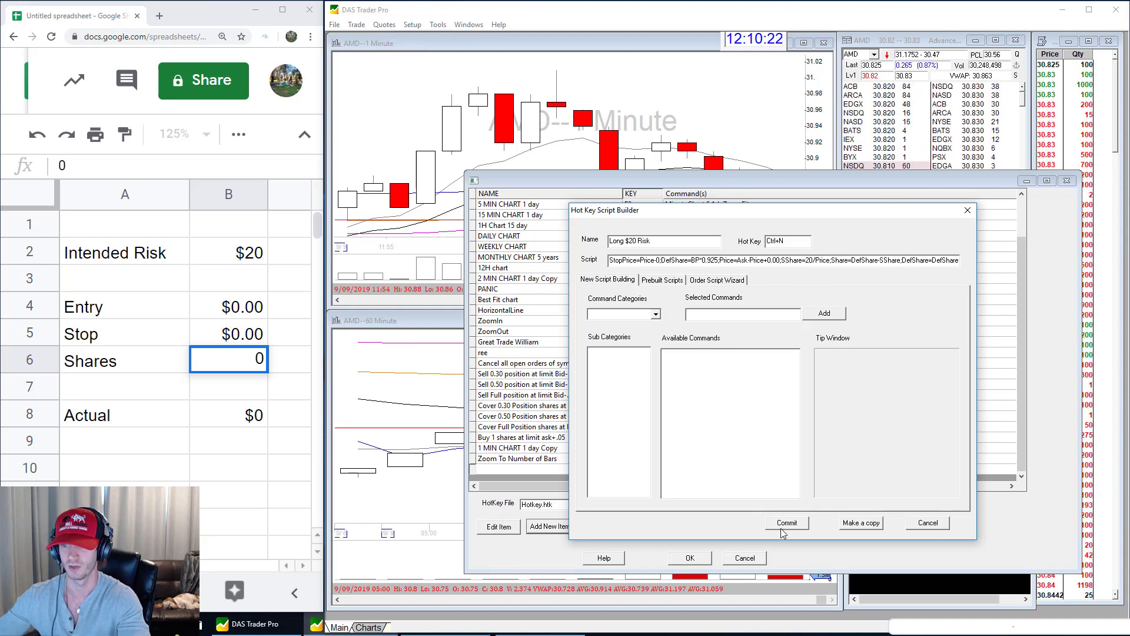
drag(805, 494, 845, 556)
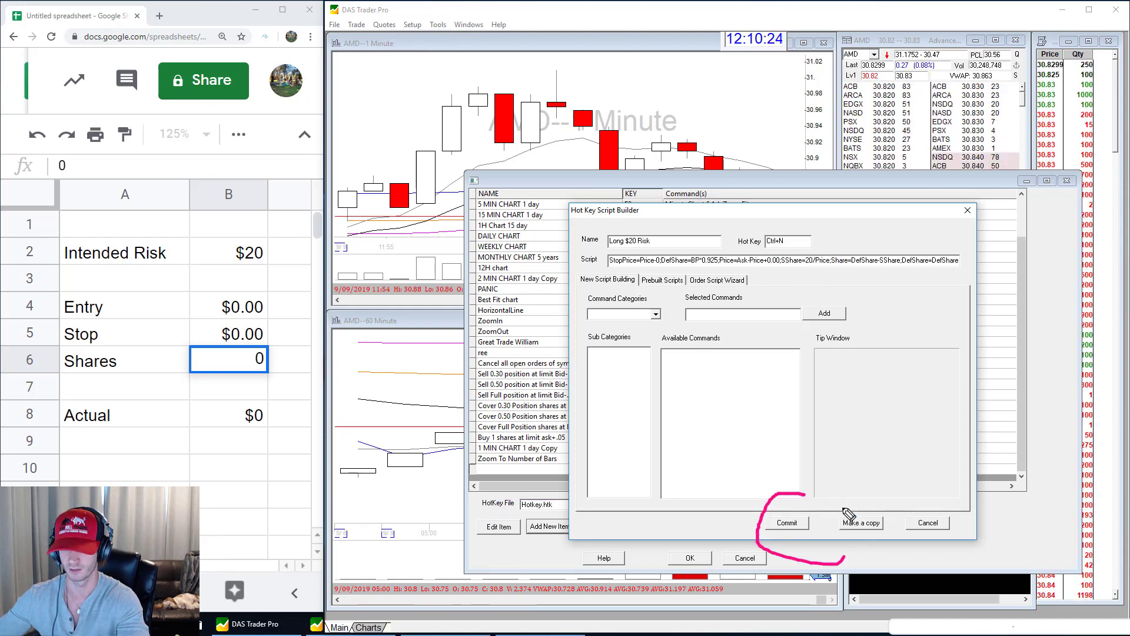
click(787, 523)
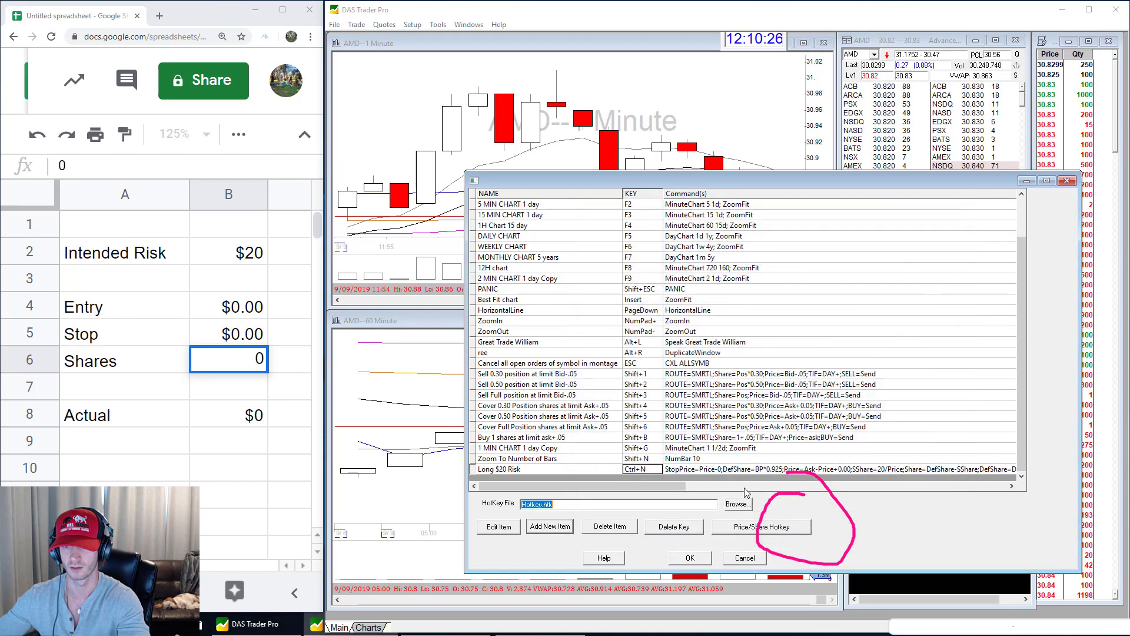
scroll(587, 329, up, 2)
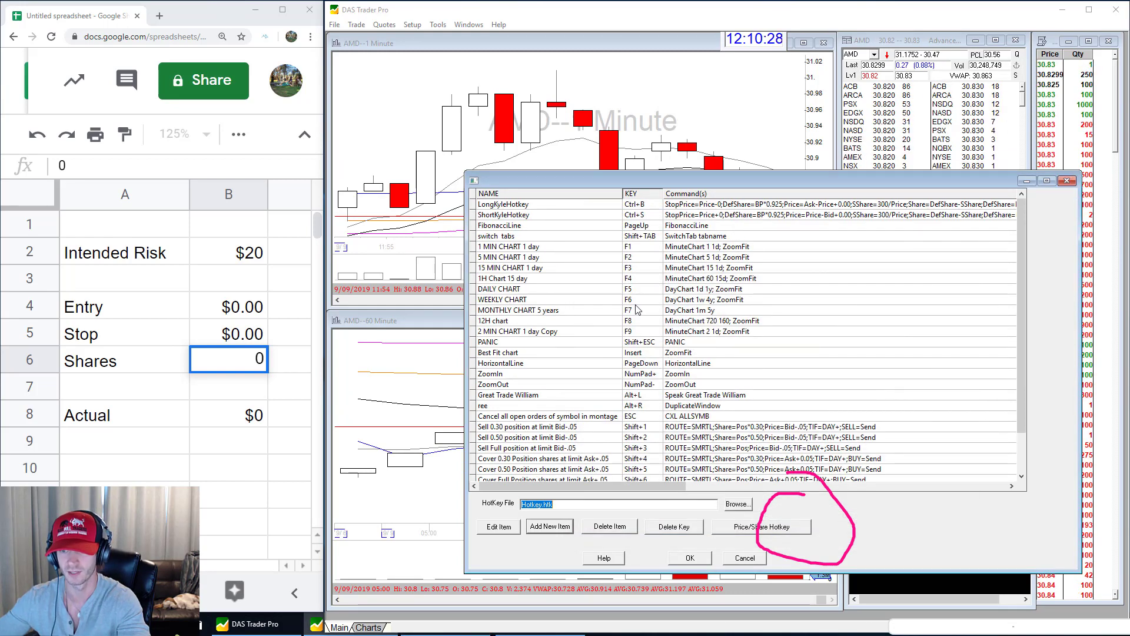
scroll(661, 375, down, 2)
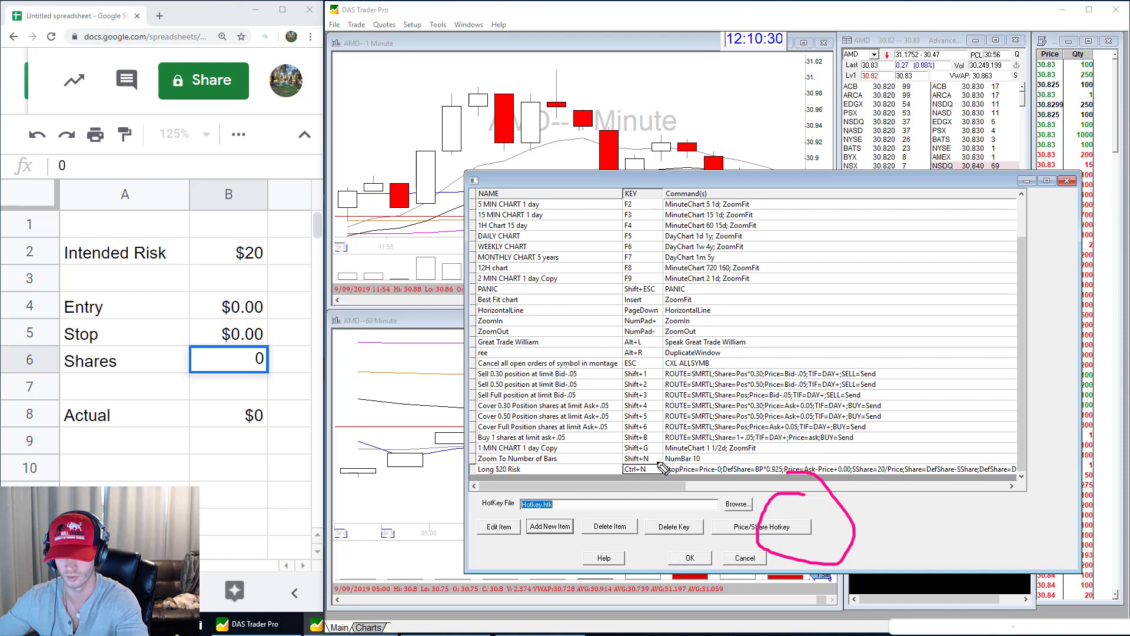
drag(628, 487, 739, 483)
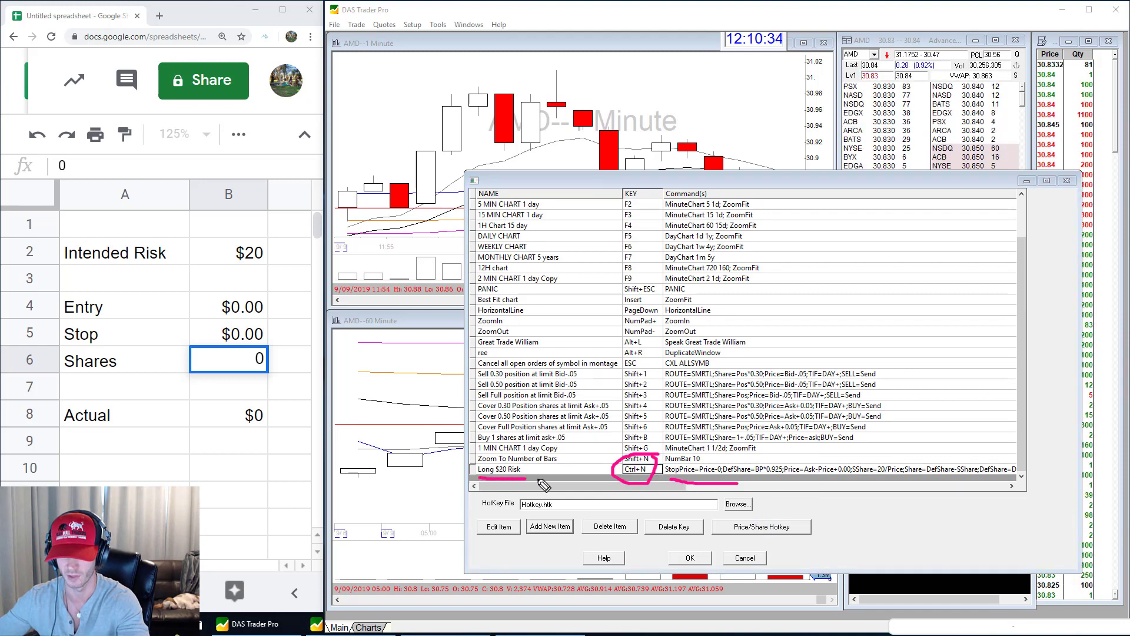
key(Escape)
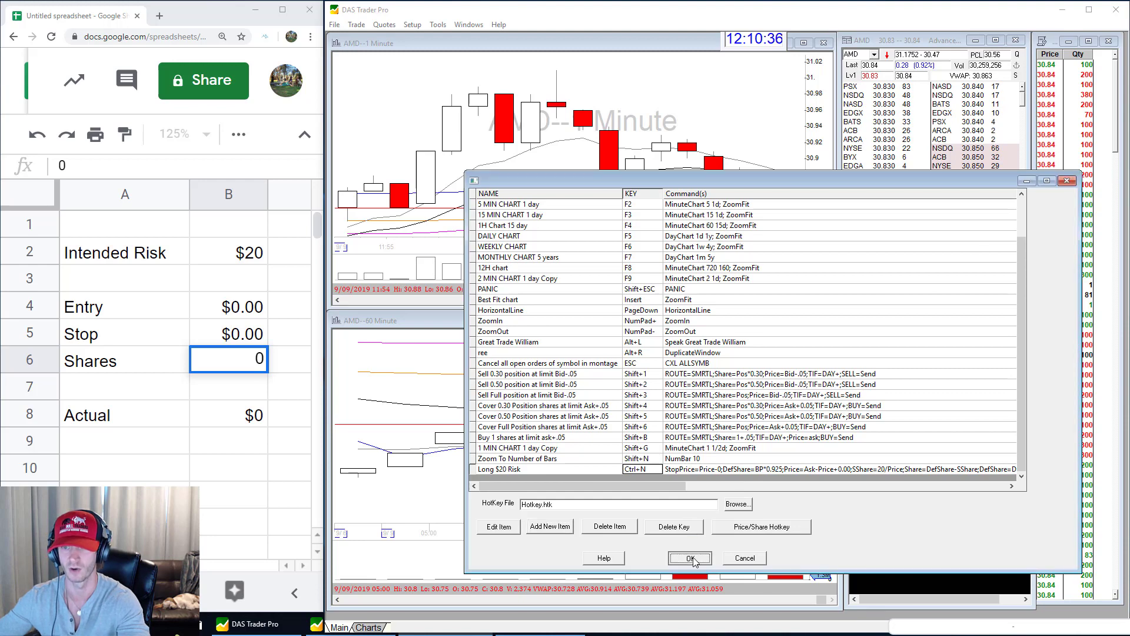
click(690, 557)
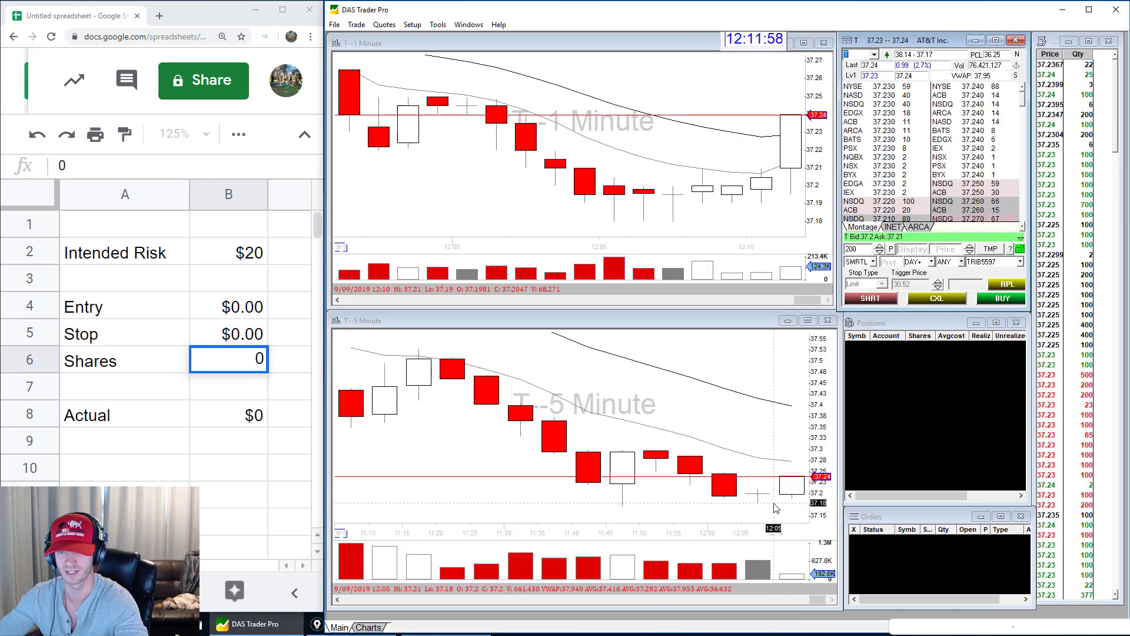
- Examine the decline and recent lows on T's 5-minute chart and the Level 1 bid and ask
key(ctrl+2)
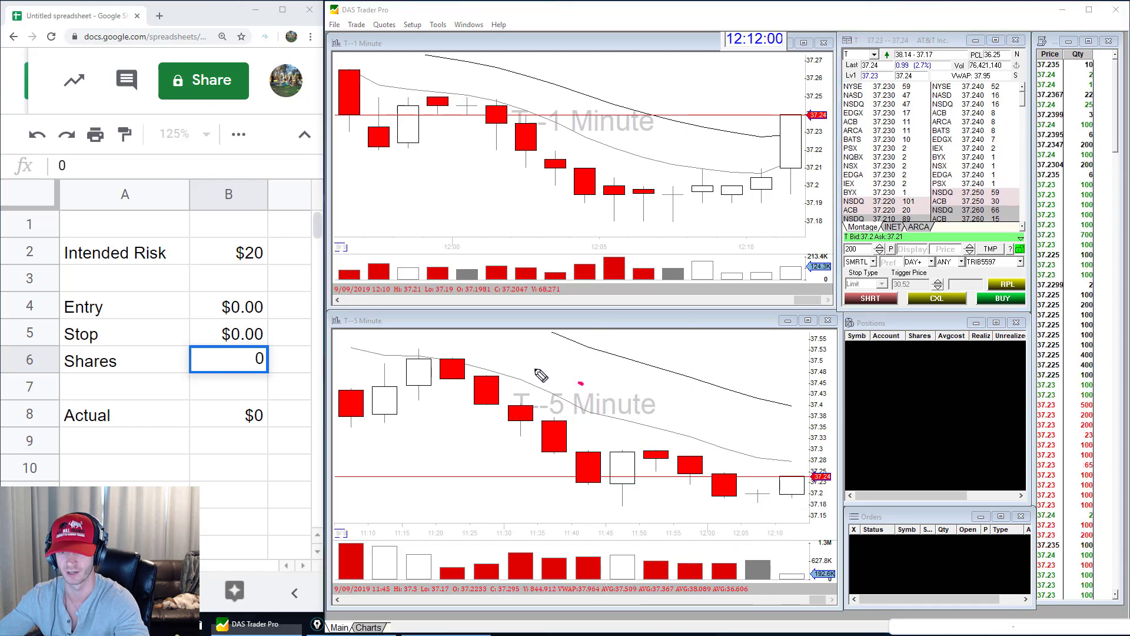
mouse_move(541, 375)
mouse_down()
mouse_move(591, 433)
mouse_move(583, 384)
mouse_up()
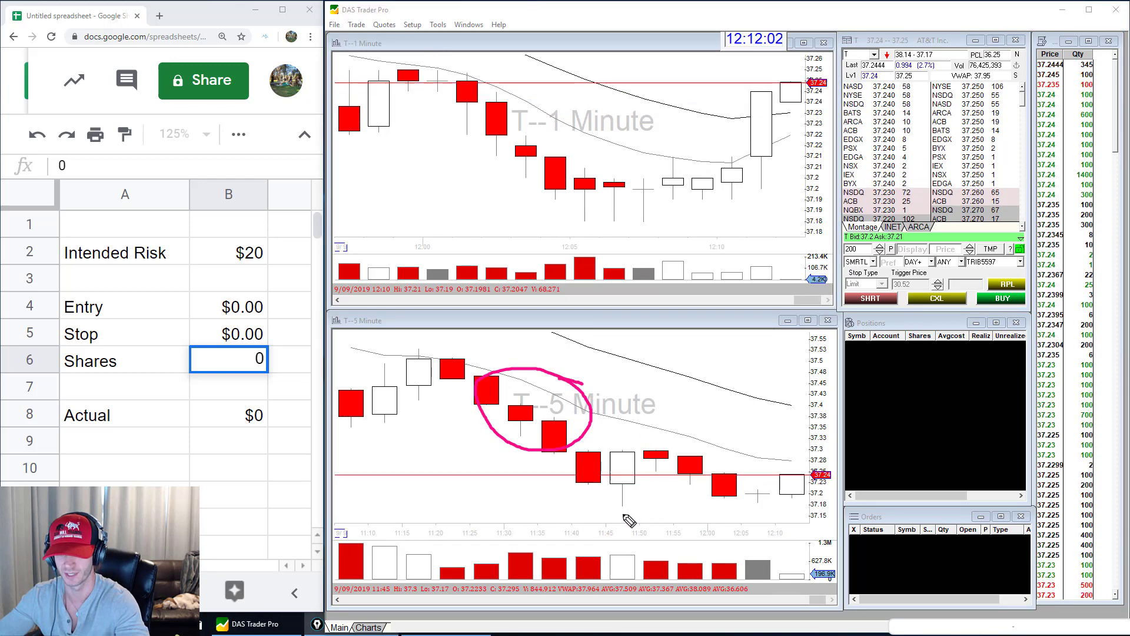
drag(621, 507, 646, 507)
mouse_move(750, 510)
mouse_down()
mouse_move(783, 510)
mouse_move(769, 487)
mouse_up()
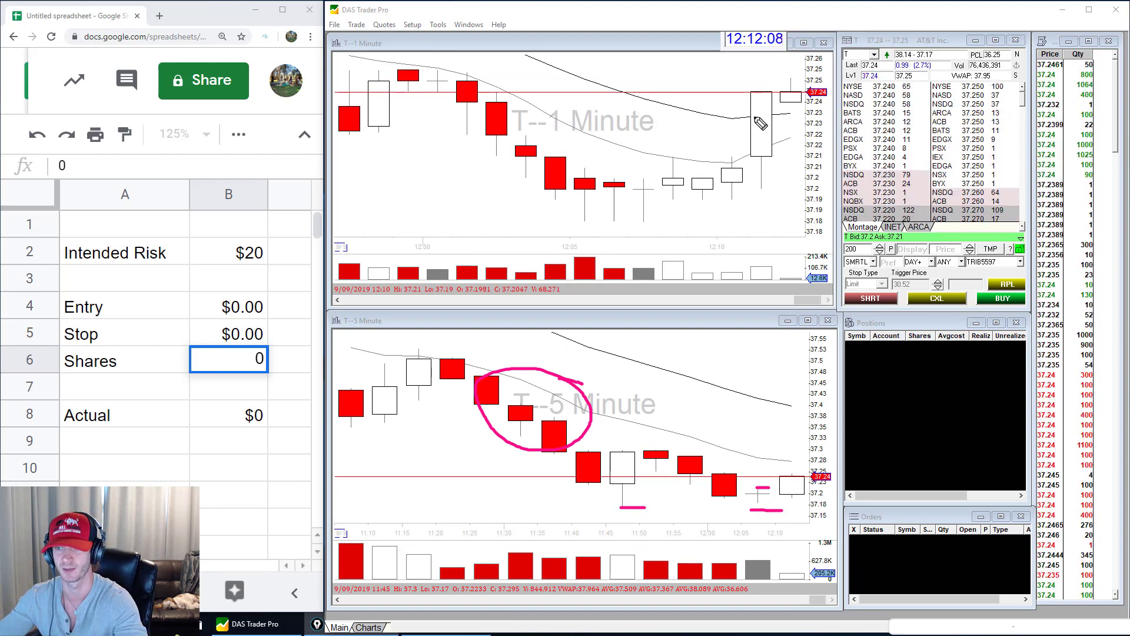
key(Escape)
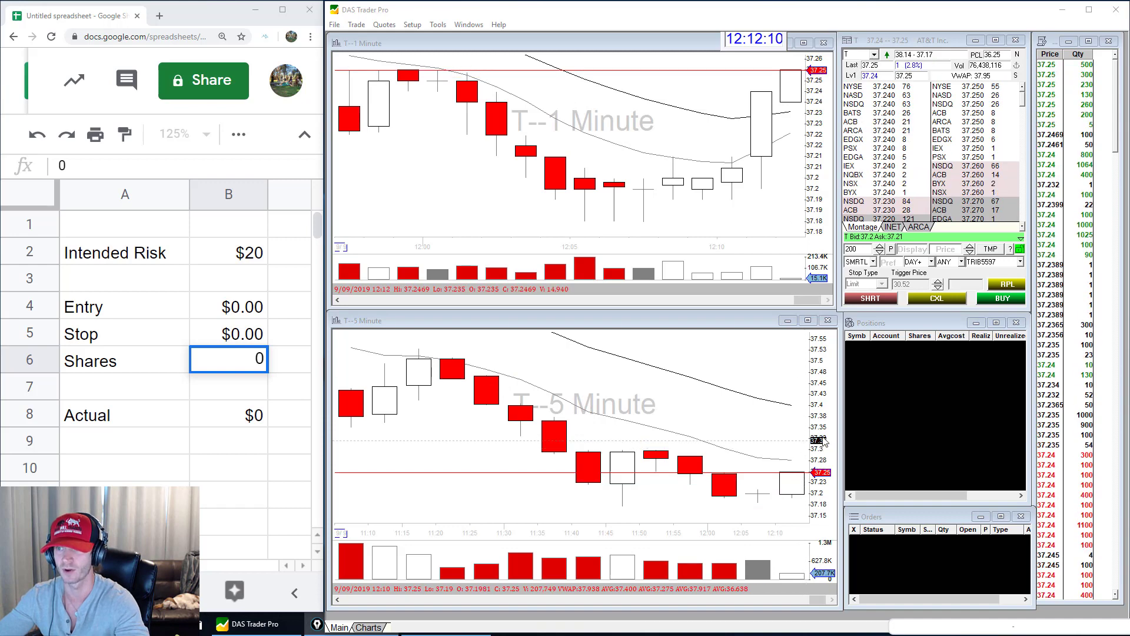
mouse_move(853, 87)
mouse_down()
mouse_move(902, 88)
mouse_move(871, 63)
mouse_move(857, 87)
mouse_up()
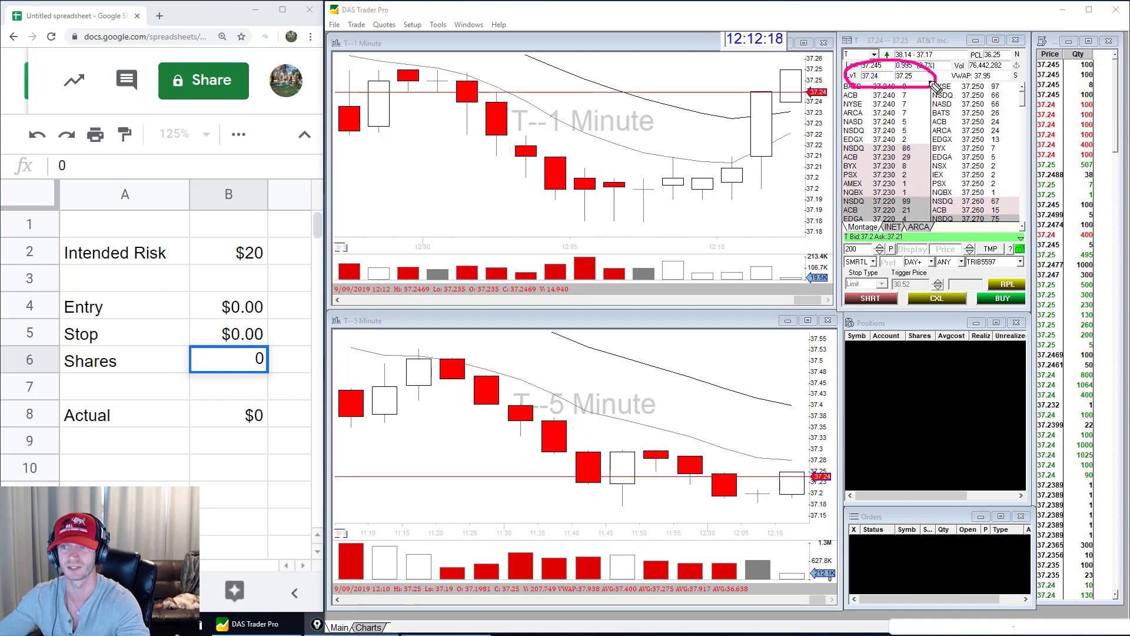
key(e)
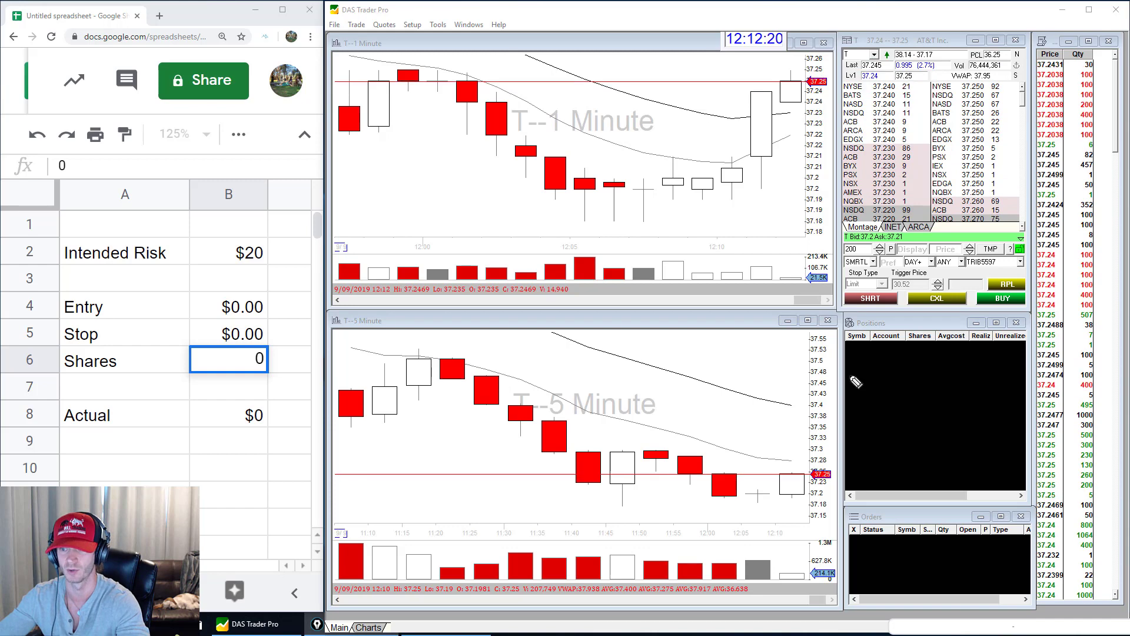
- Pick 37.17 on T's 5-minute chart as the stop price and buy T with the Long $20 Risk hotkey
scroll(780, 511, up, 2)
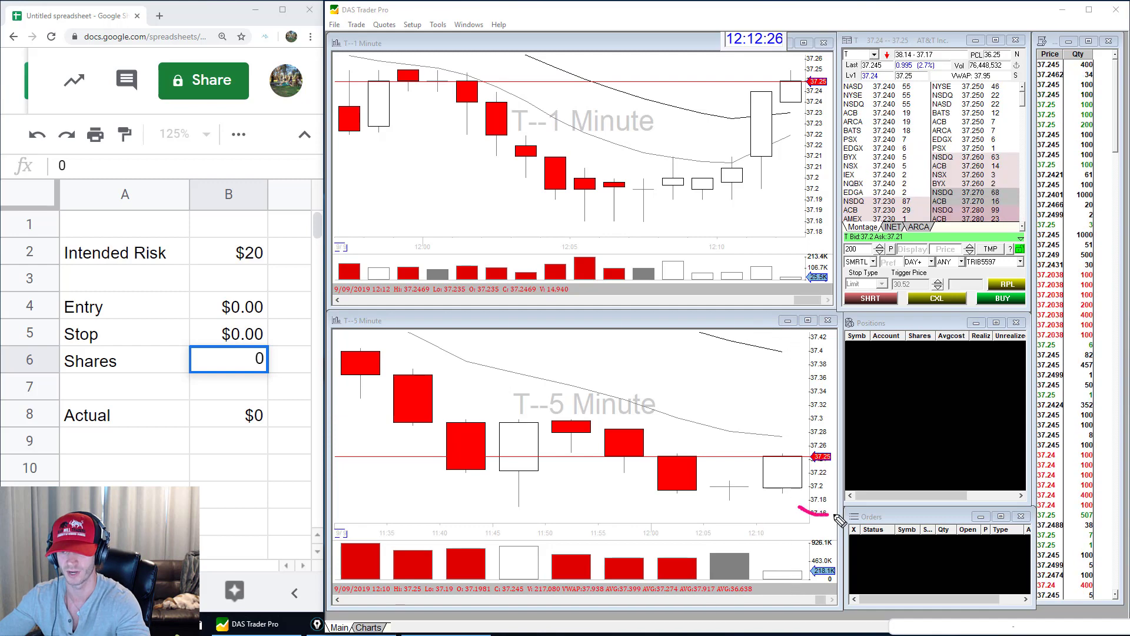
mouse_move(838, 518)
mouse_down()
mouse_move(830, 492)
mouse_move(801, 508)
mouse_up()
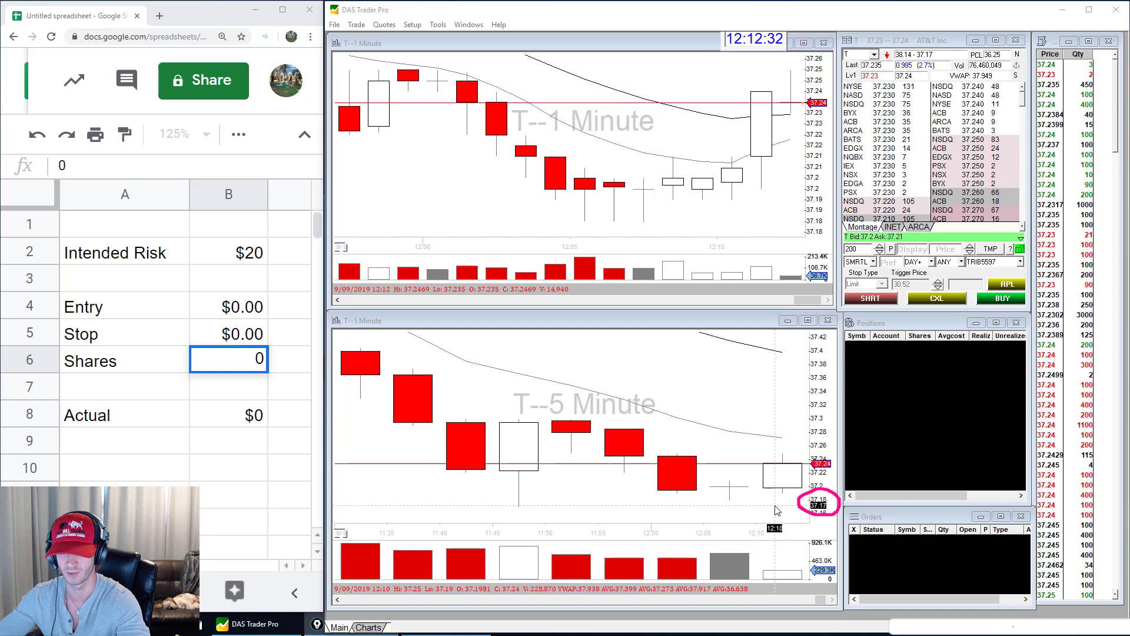
click(776, 510)
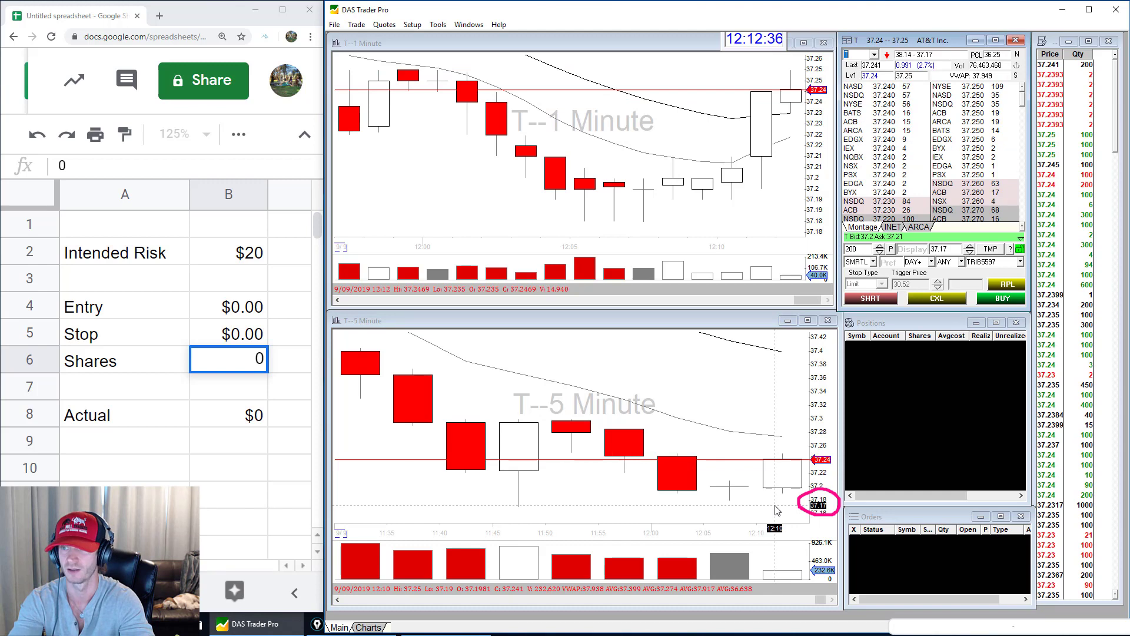
key(shift+b)
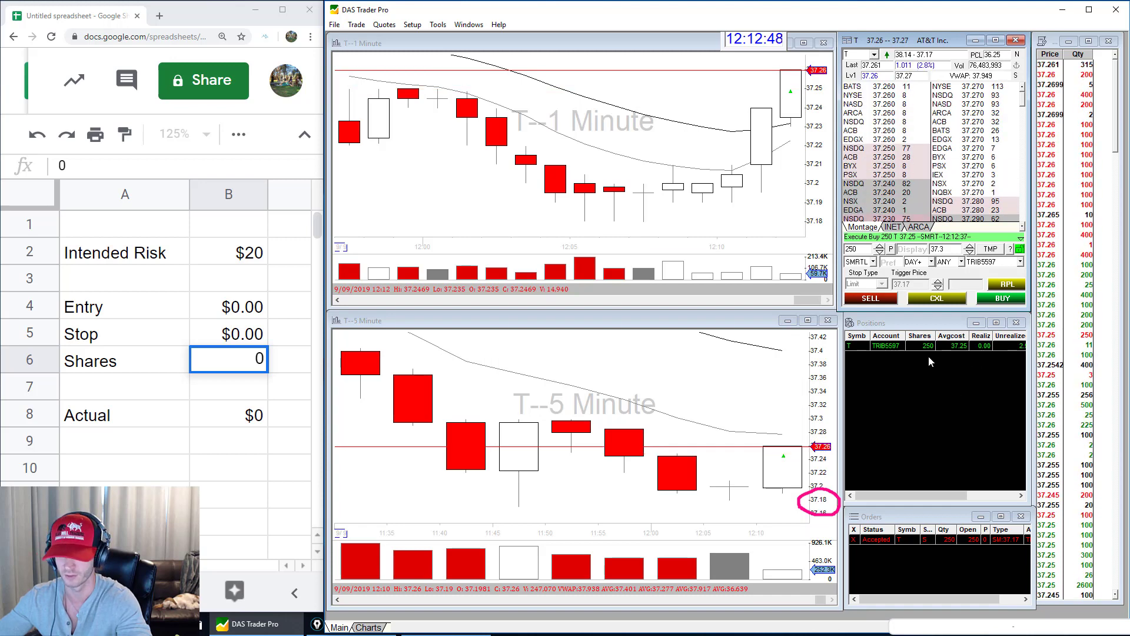
drag(939, 357, 989, 349)
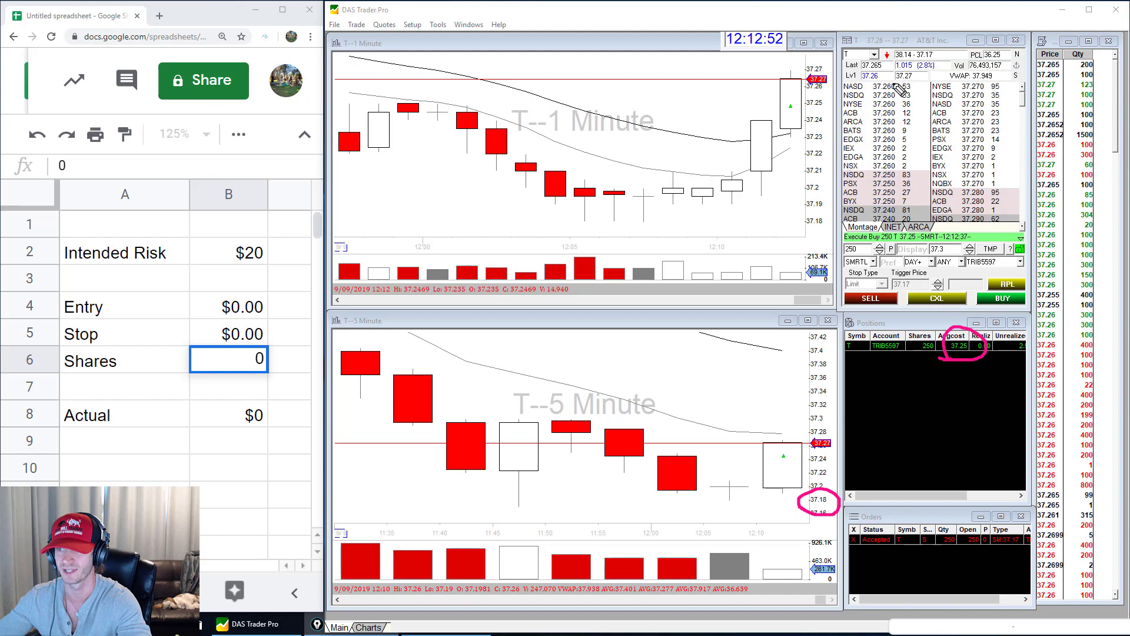
- Check T's ask and stop order, and enter 37.25 as Entry and 37.17 as Stop in the Google Sheets risk table
drag(926, 69, 929, 72)
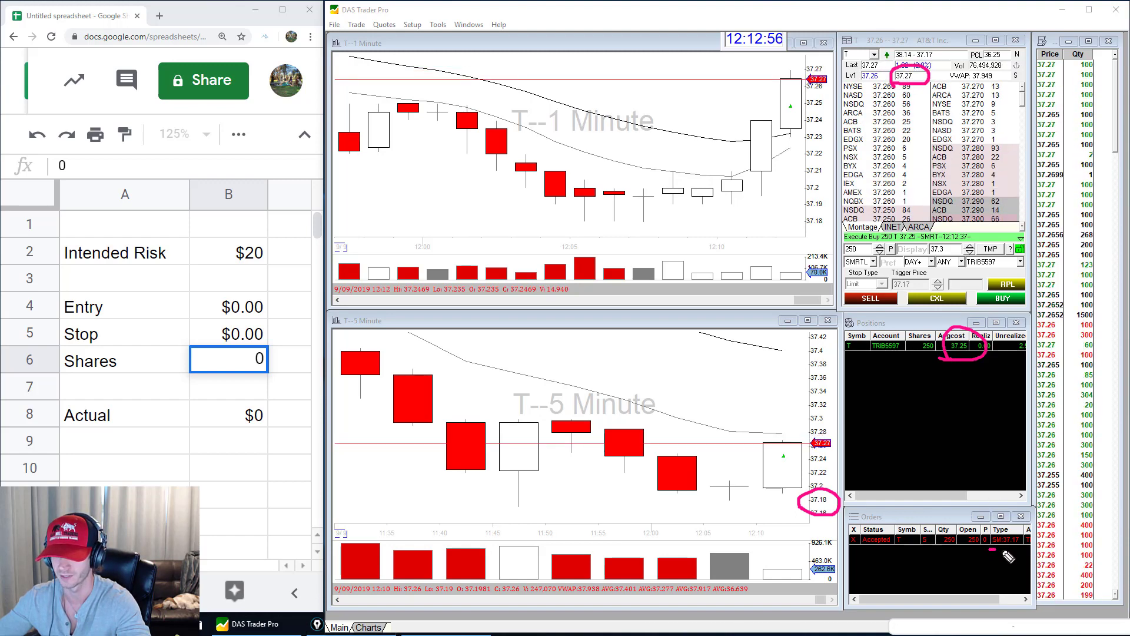
mouse_move(1000, 552)
mouse_down()
mouse_move(1027, 537)
mouse_move(991, 558)
mouse_up()
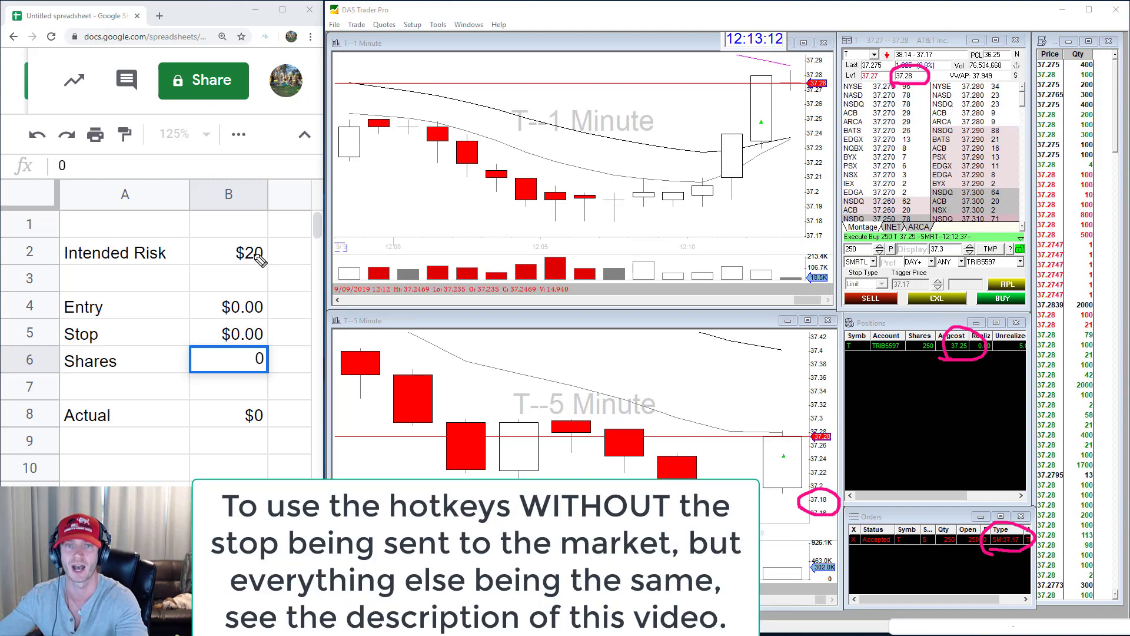
click(247, 316)
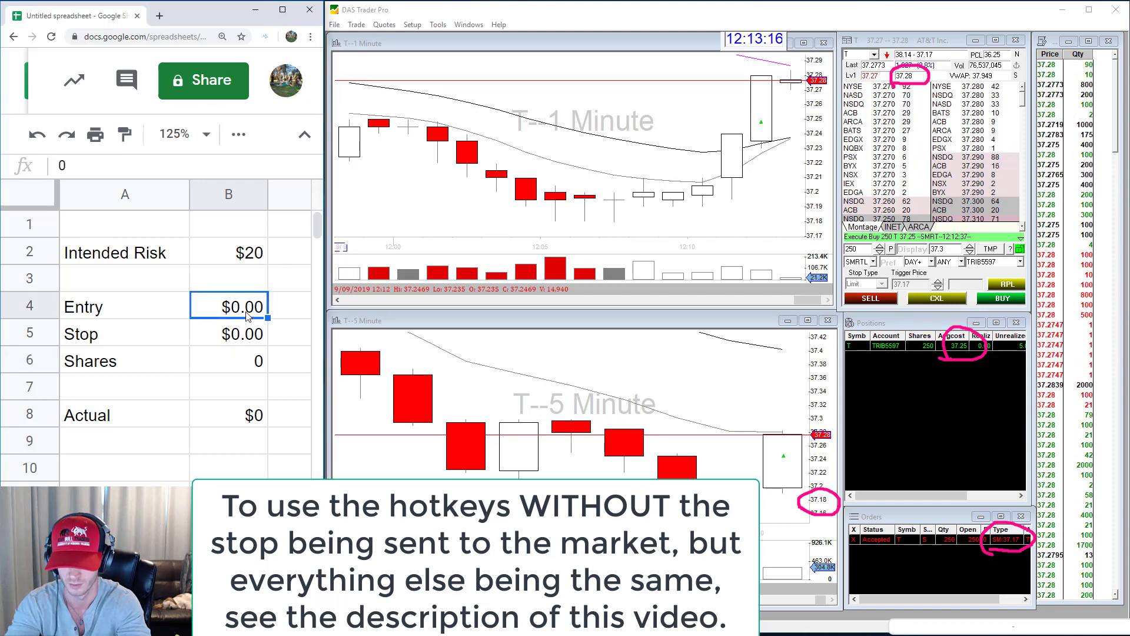
text(37.25)
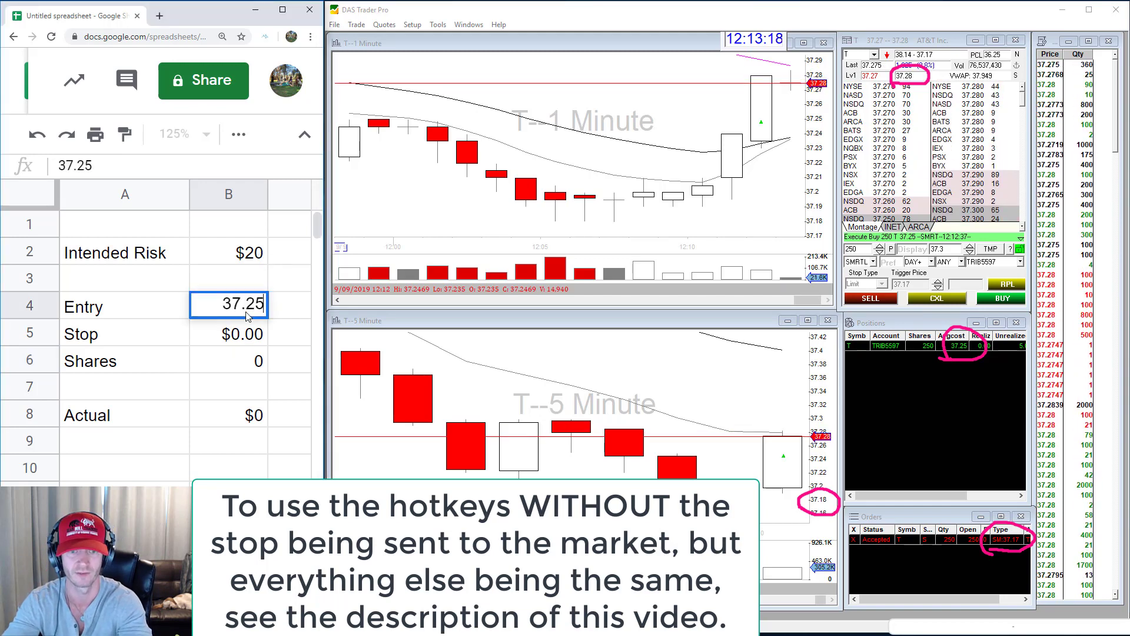
key(Return)
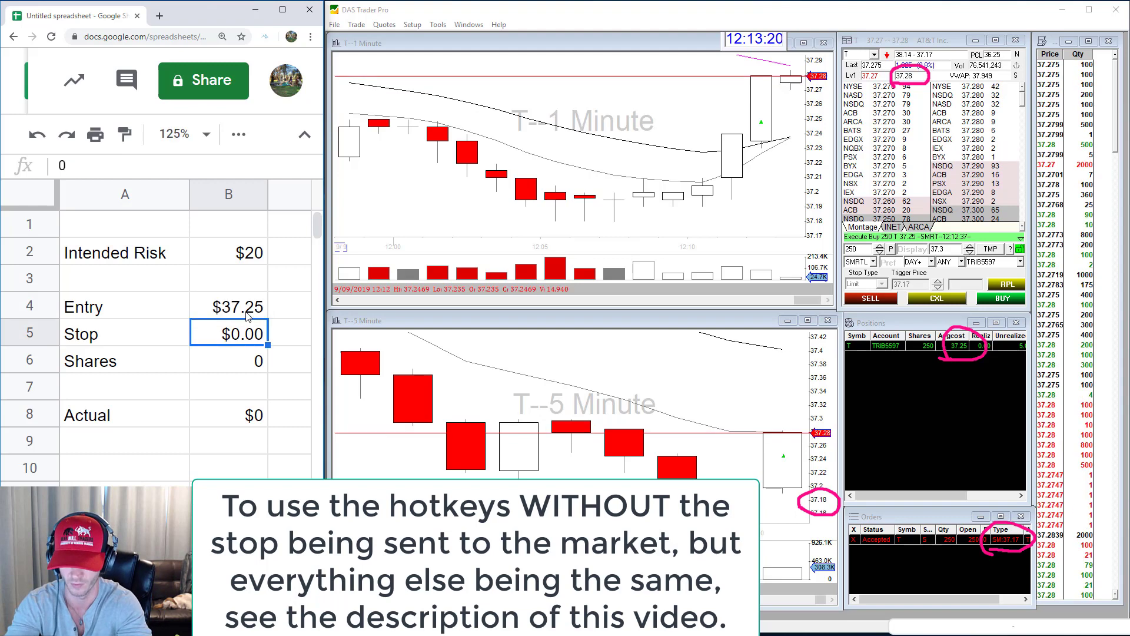
text(37.17)
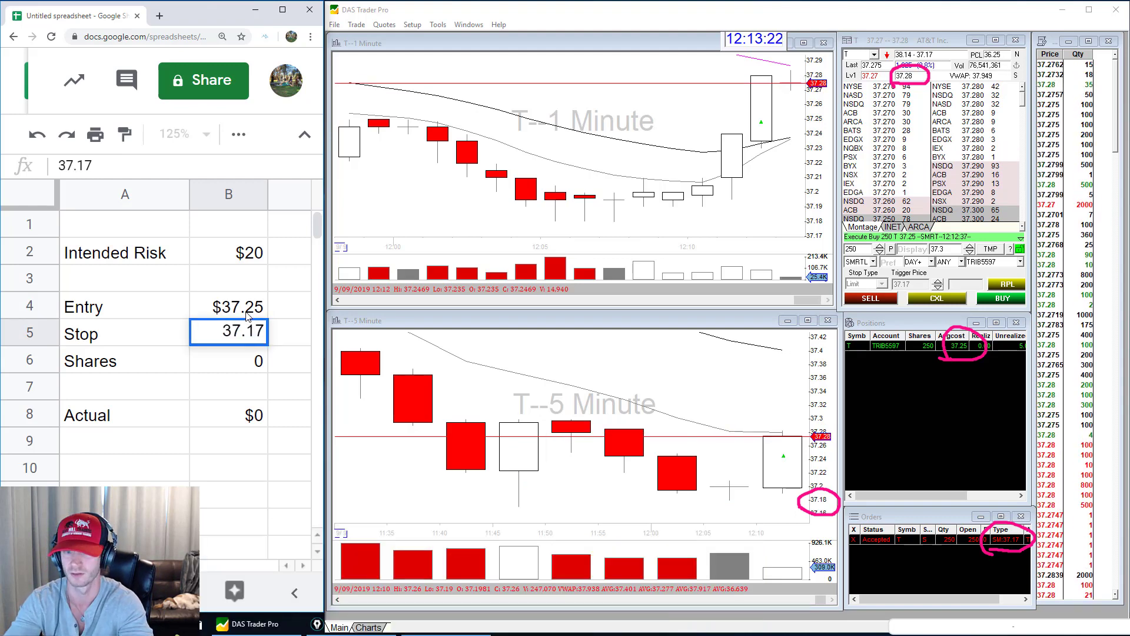
key(Return)
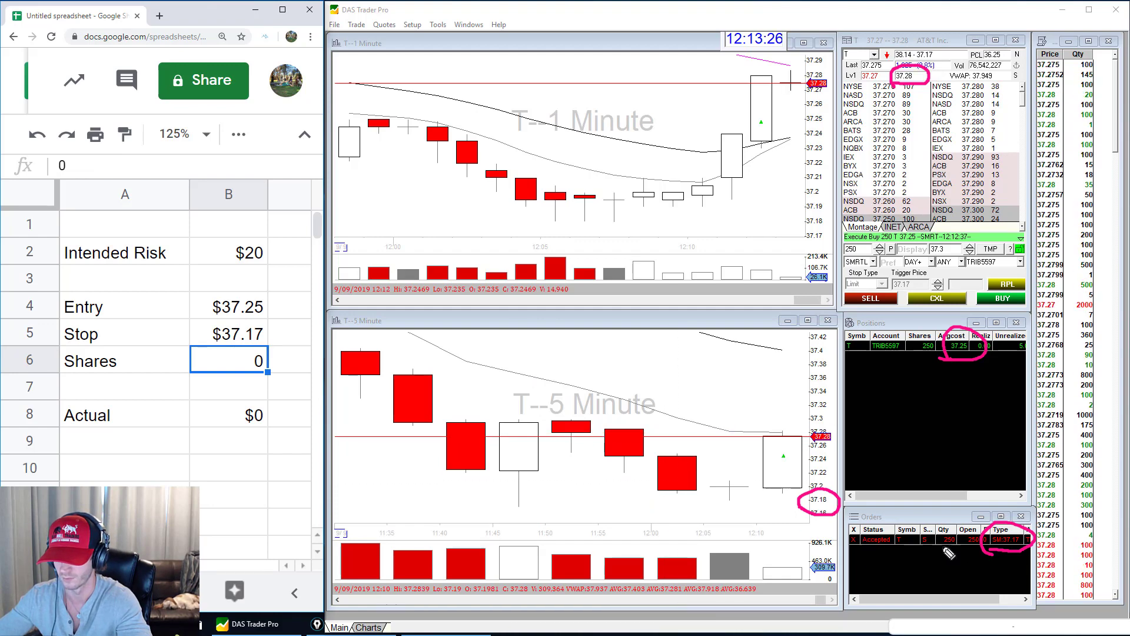
- Check the T quantity in the Orders and Positions windows and enter 250 as Shares in the risk table
mouse_move(948, 552)
mouse_down()
mouse_move(965, 532)
mouse_move(942, 550)
mouse_up()
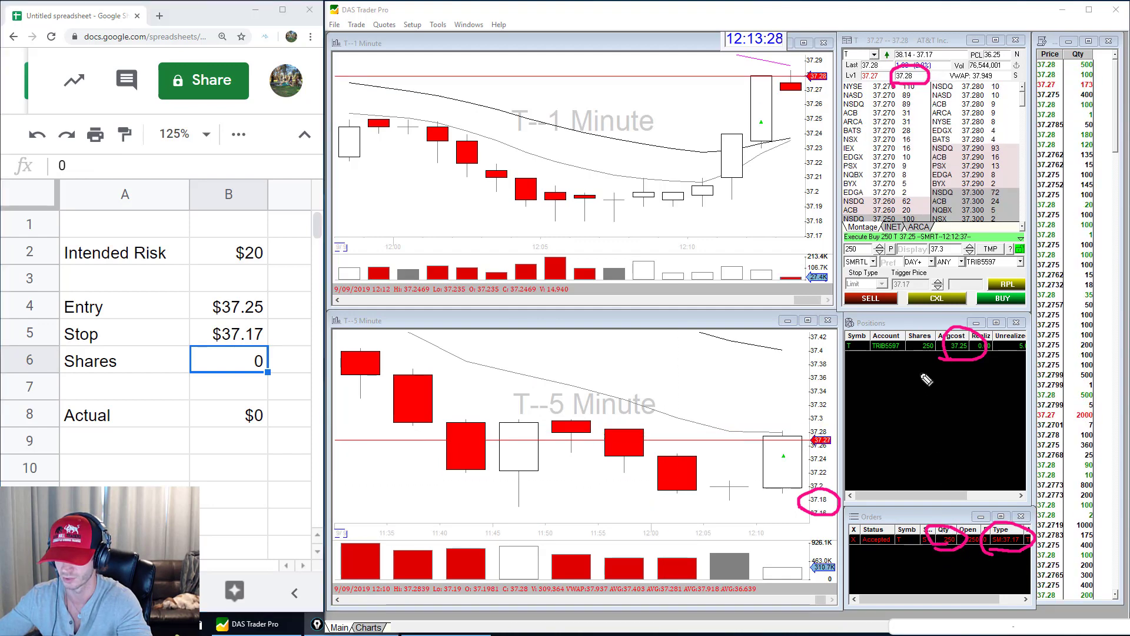
mouse_move(918, 350)
mouse_down()
mouse_move(944, 346)
mouse_move(923, 344)
mouse_up()
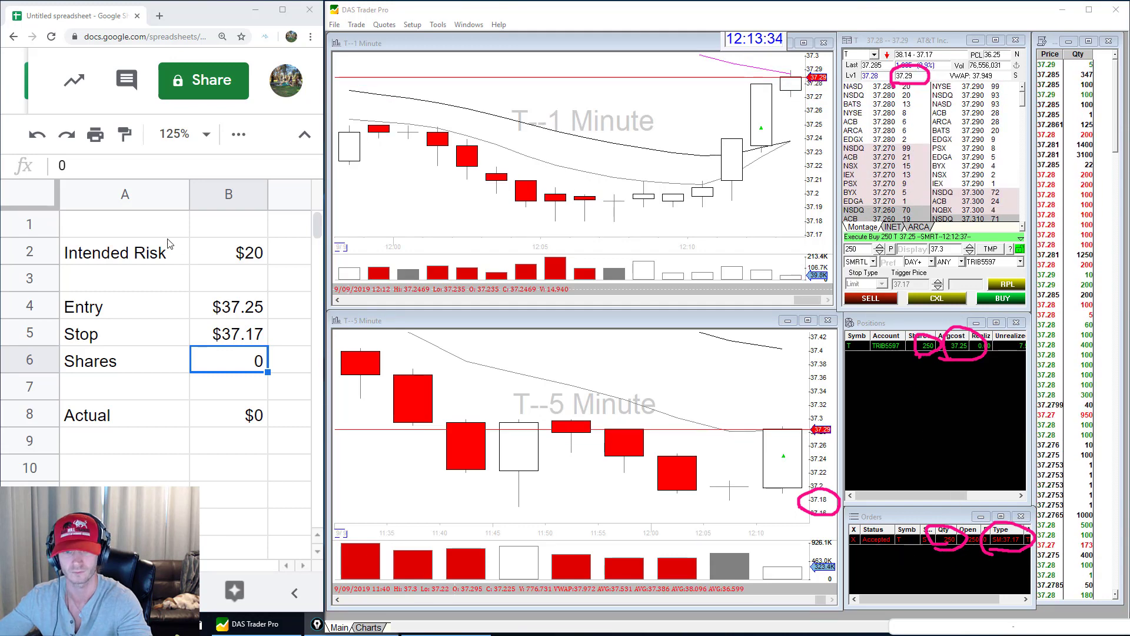
click(248, 366)
text(250)
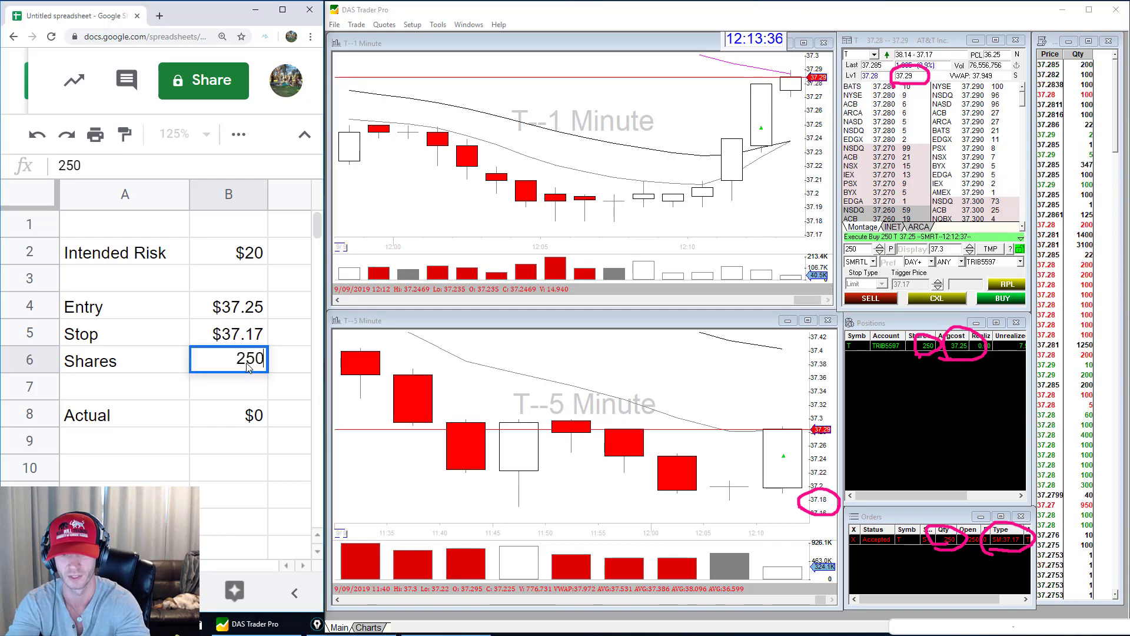
key(Return)
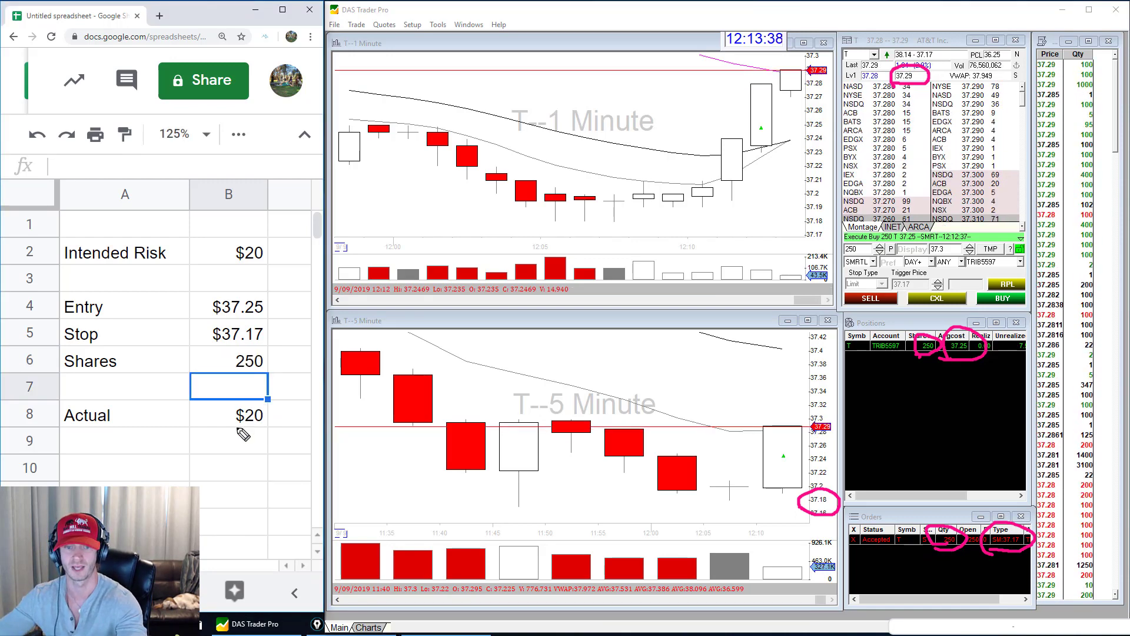
- Compare the table's Actual risk with T's bid and ask and the entry-to-stop distance on the 1-minute chart, and clear the markings
mouse_move(226, 439)
mouse_down()
mouse_move(289, 439)
mouse_move(235, 424)
mouse_move(230, 438)
mouse_up()
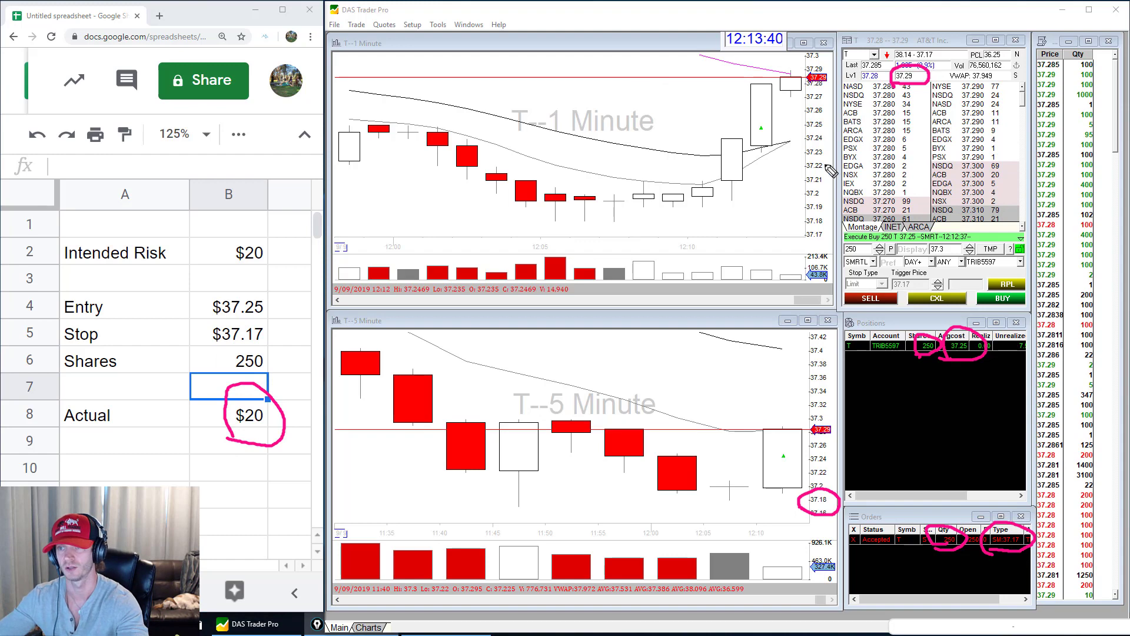
mouse_move(875, 62)
mouse_down()
mouse_move(861, 66)
mouse_move(887, 69)
mouse_up()
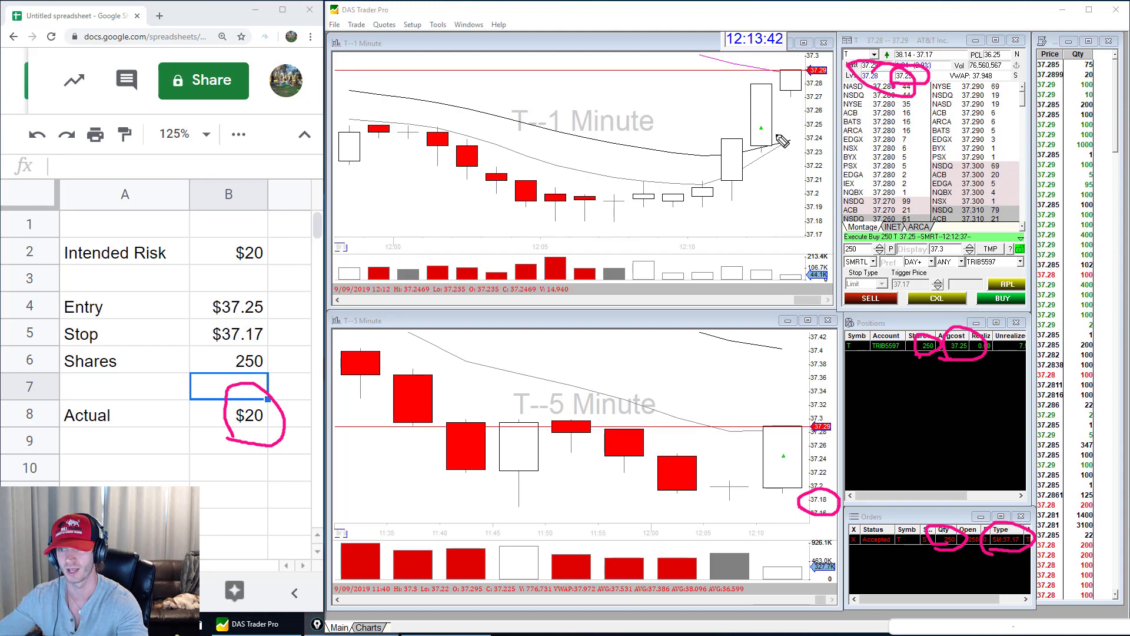
mouse_move(765, 132)
mouse_down()
mouse_move(783, 145)
mouse_move(787, 197)
mouse_move(767, 215)
mouse_up()
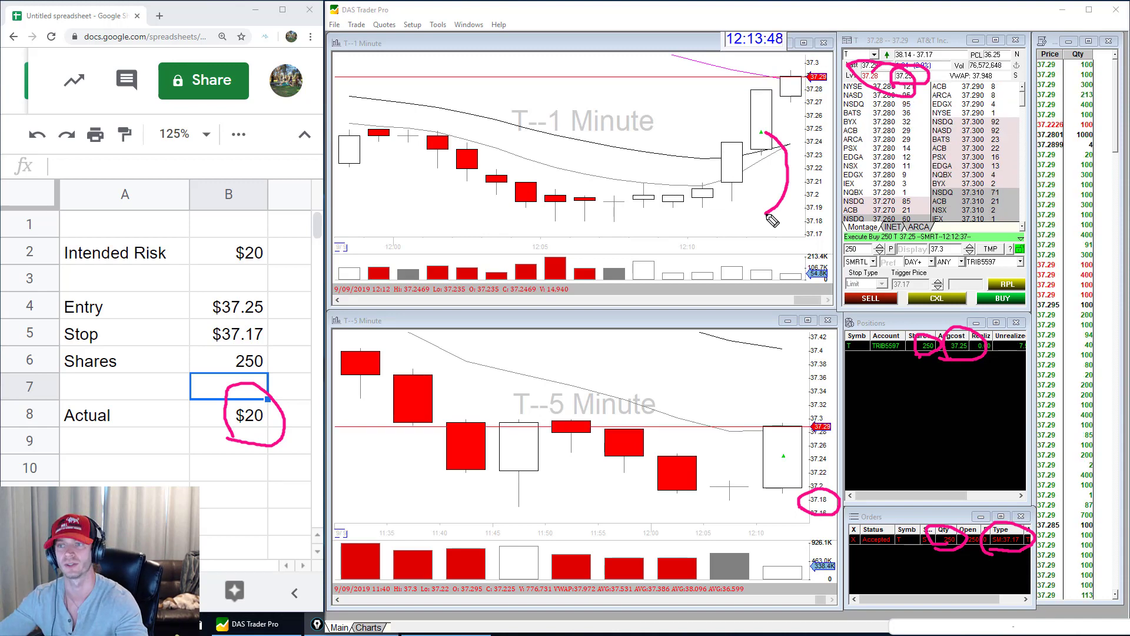
key(e)
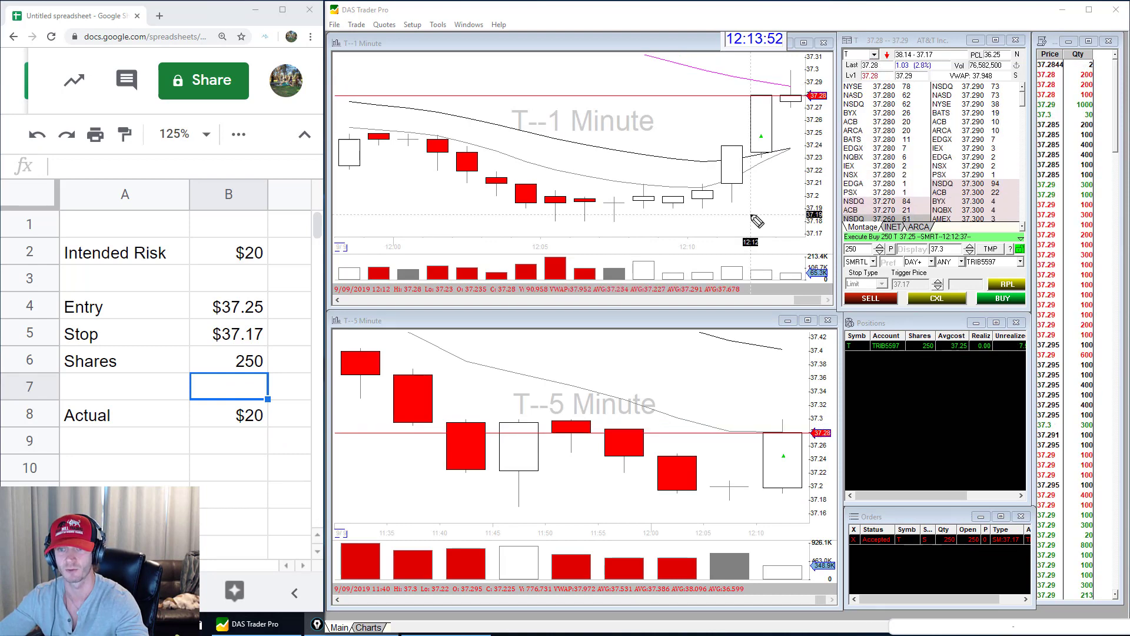
scroll(753, 221, down, 2)
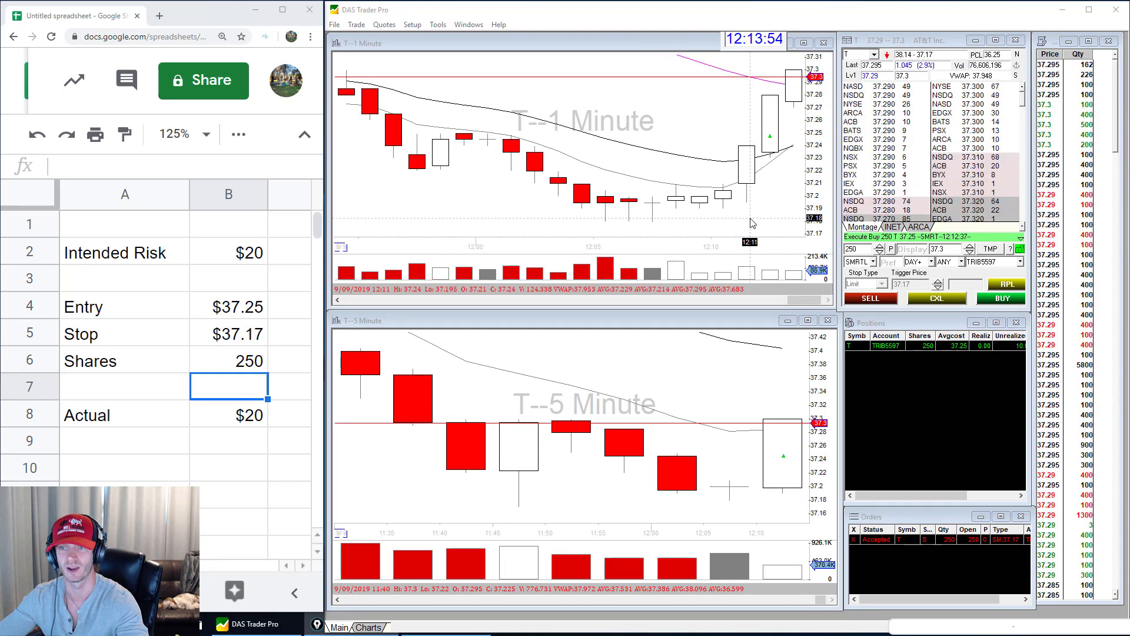
scroll(752, 223, down, 2)
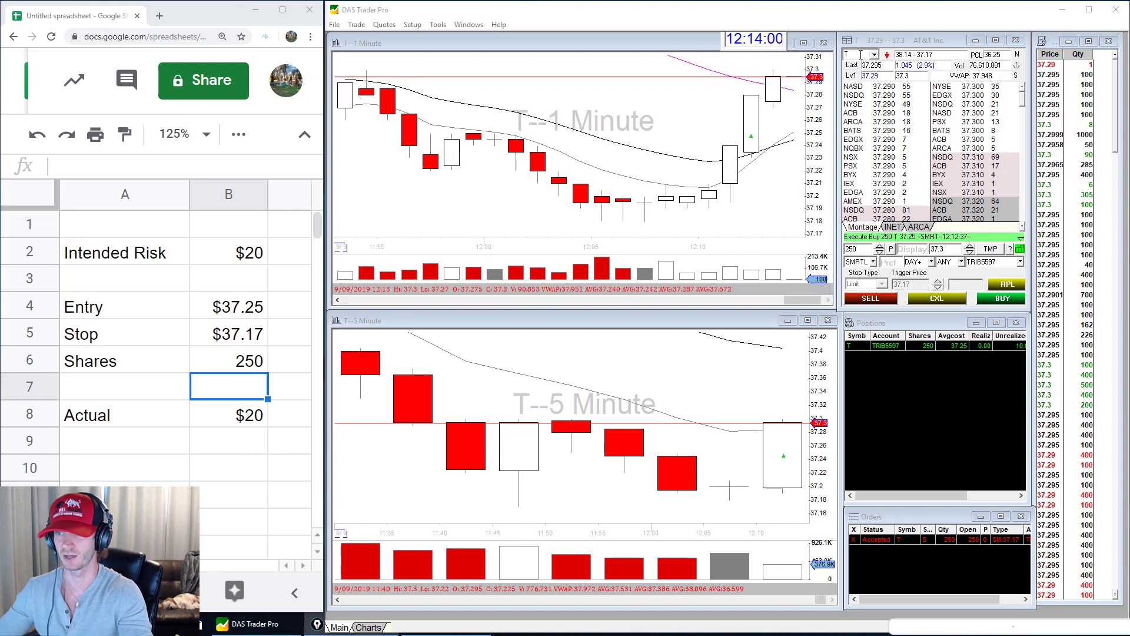
- Switch to DAS Trader Pro, cancel T's open stop order and close the T position
click(899, 43)
key(Escape)
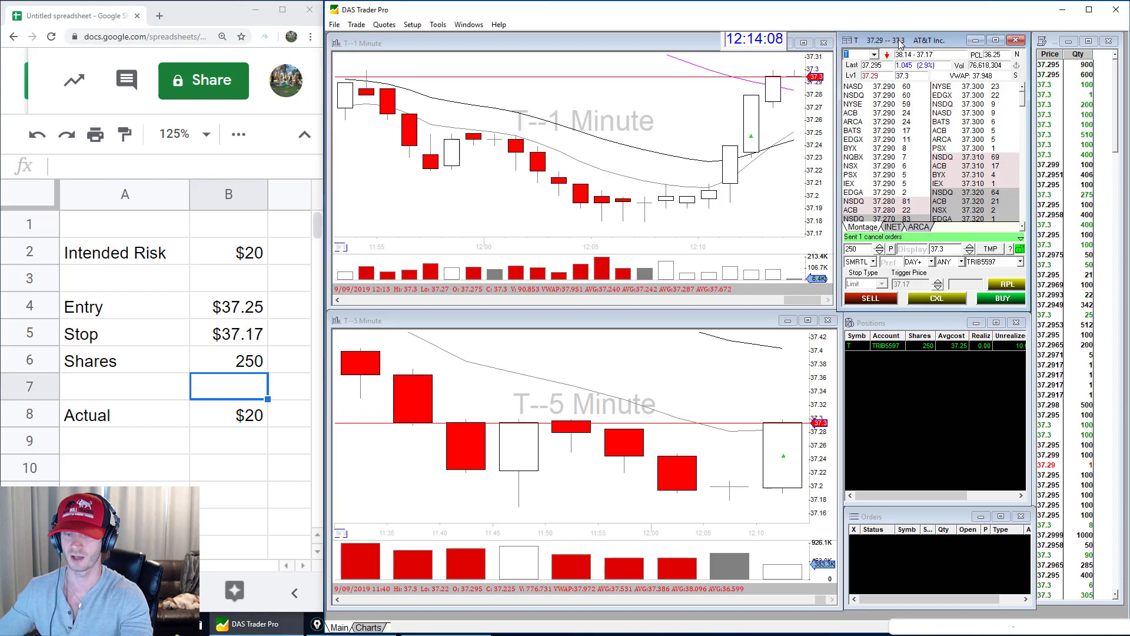
key(ctrl+s)
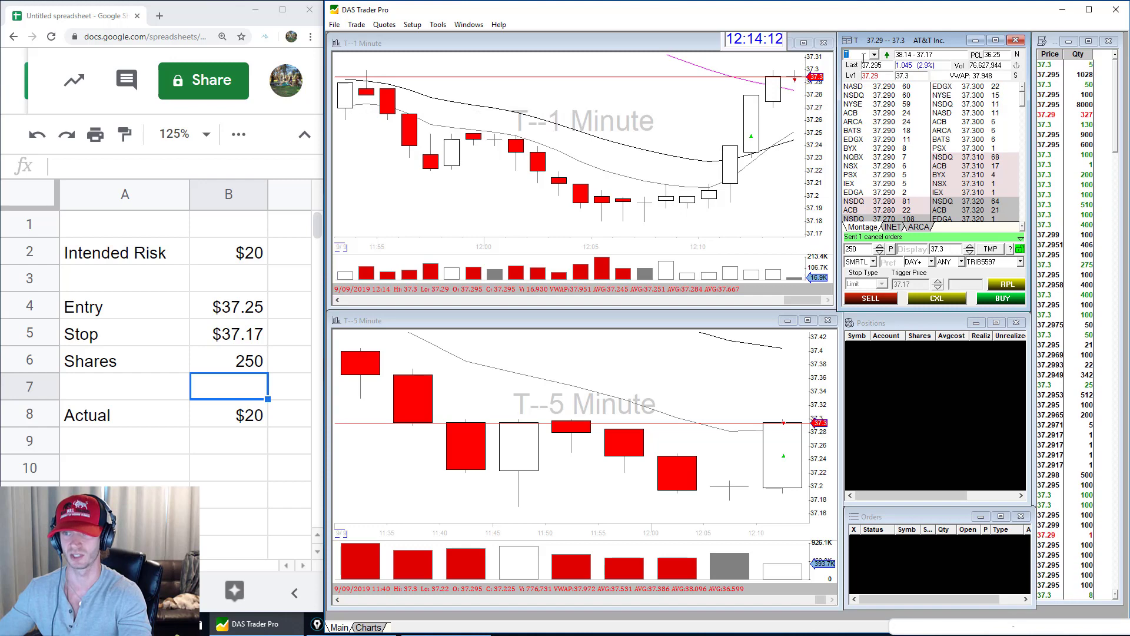
- Load TSLA in the montage and examine the recent low on its 5-minute chart for a stop level
text(TSLA)
key(Return)
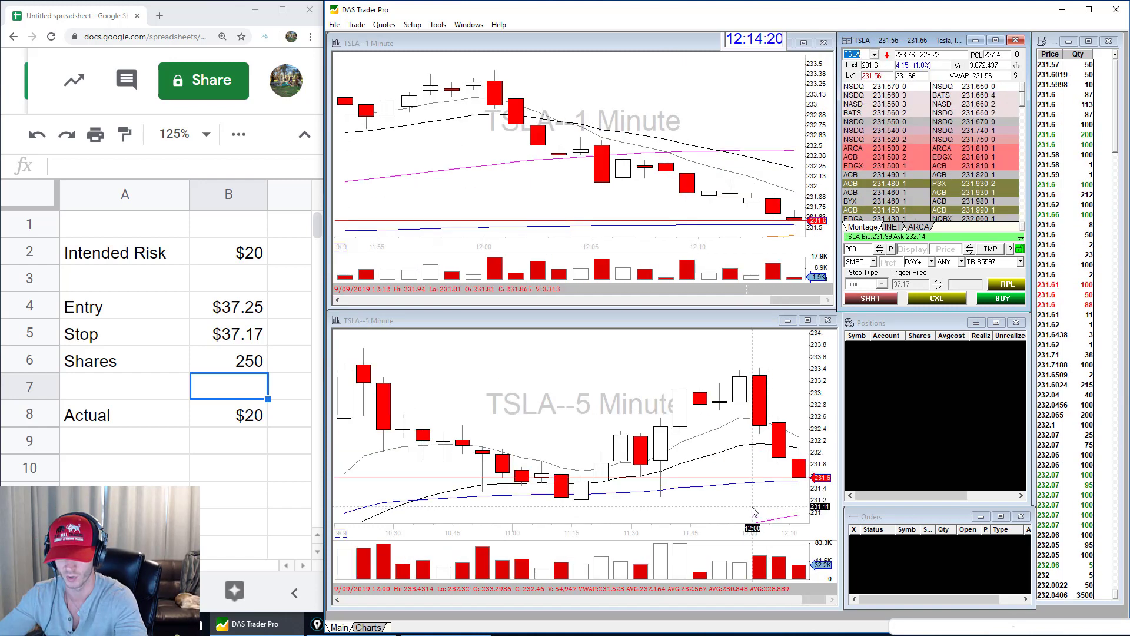
click(596, 513)
drag(596, 513, 807, 502)
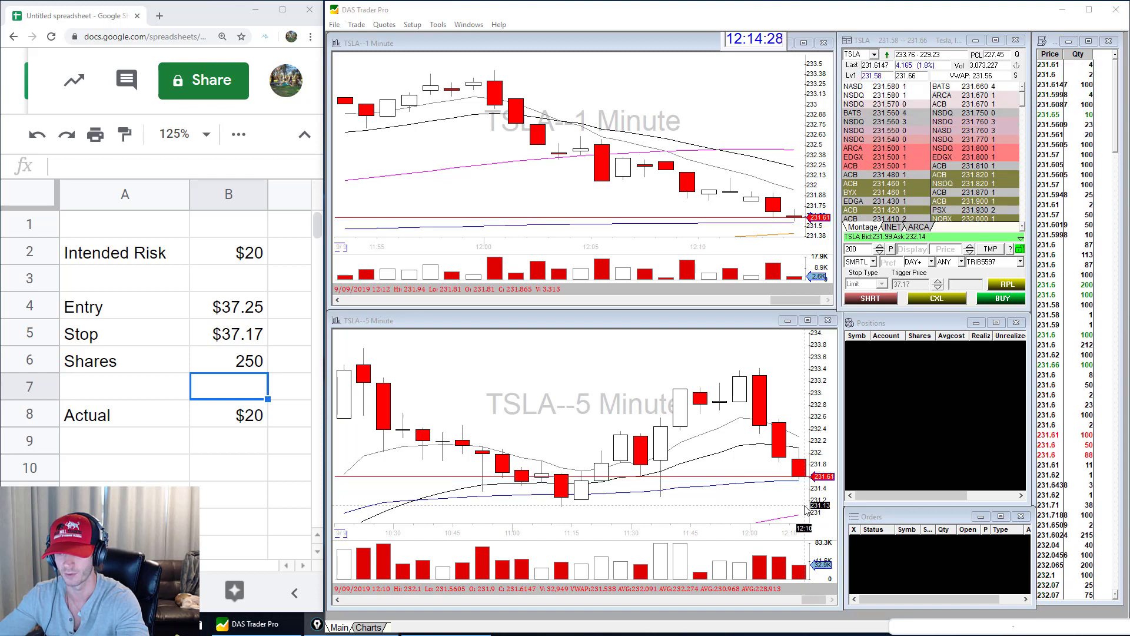
- Pick 231.11 on TSLA's 5-minute chart as the stop price and buy TSLA with the Long $20 Risk hotkey
mouse_move(808, 511)
mouse_down()
mouse_move(822, 516)
mouse_move(801, 506)
mouse_up()
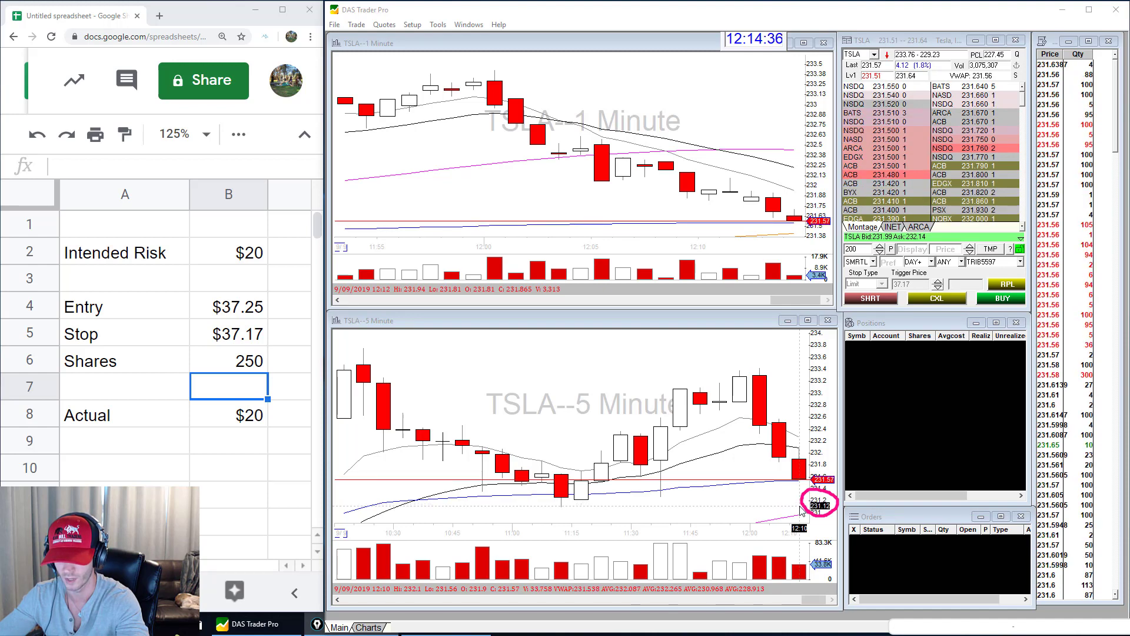
click(801, 508)
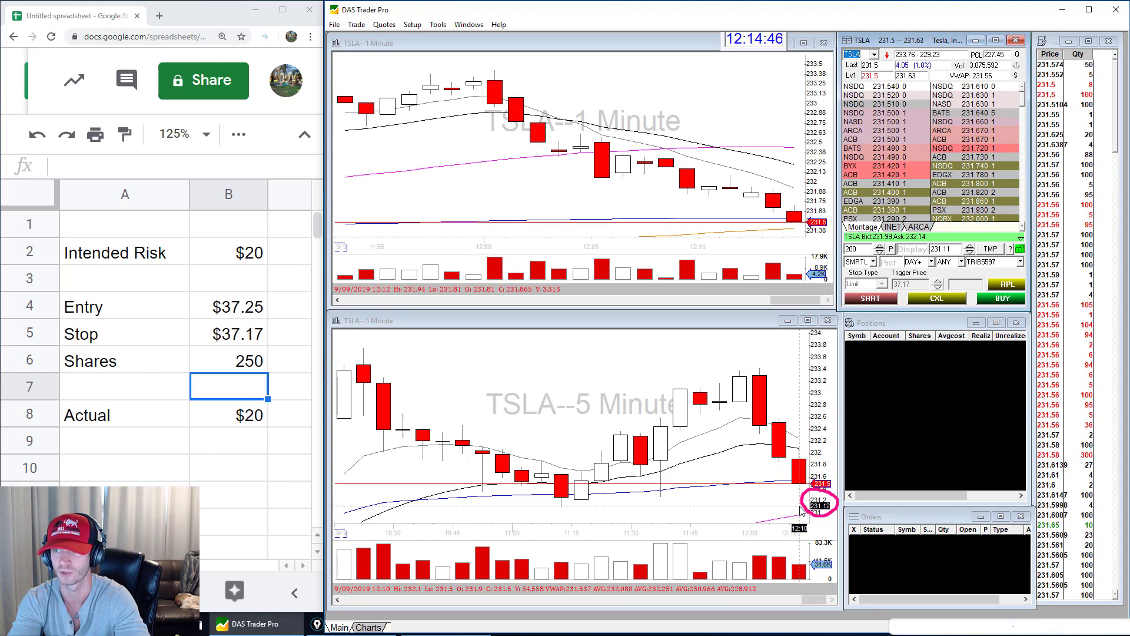
key(shift+b)
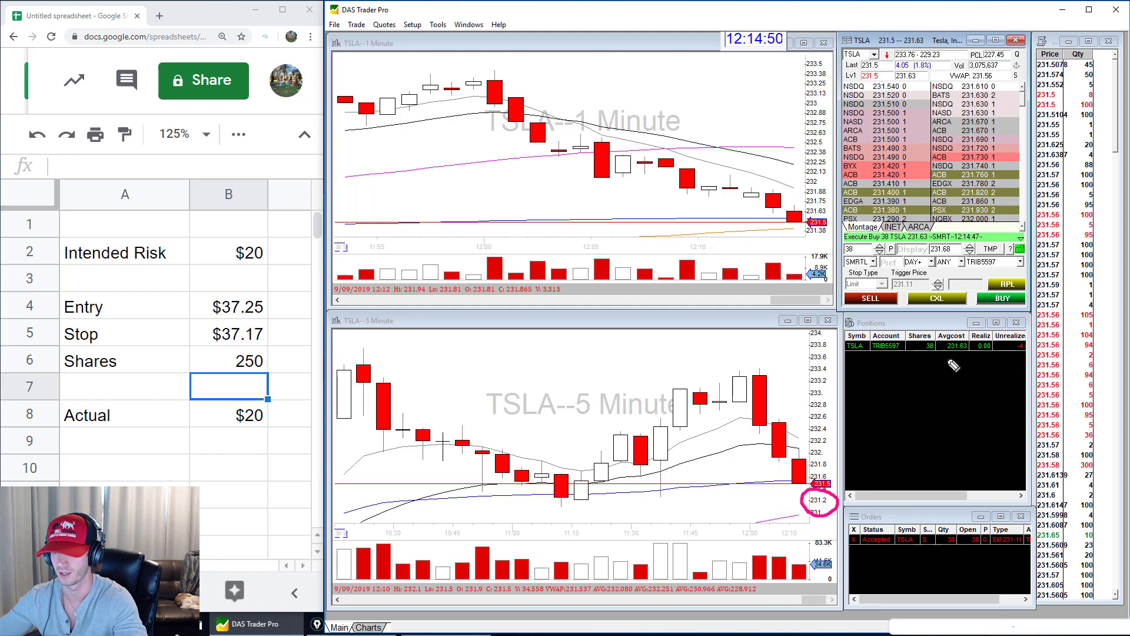
- Examine TSLA's average cost, share count and stop order, comparing the position size with the T shares in the risk table
drag(942, 355, 973, 356)
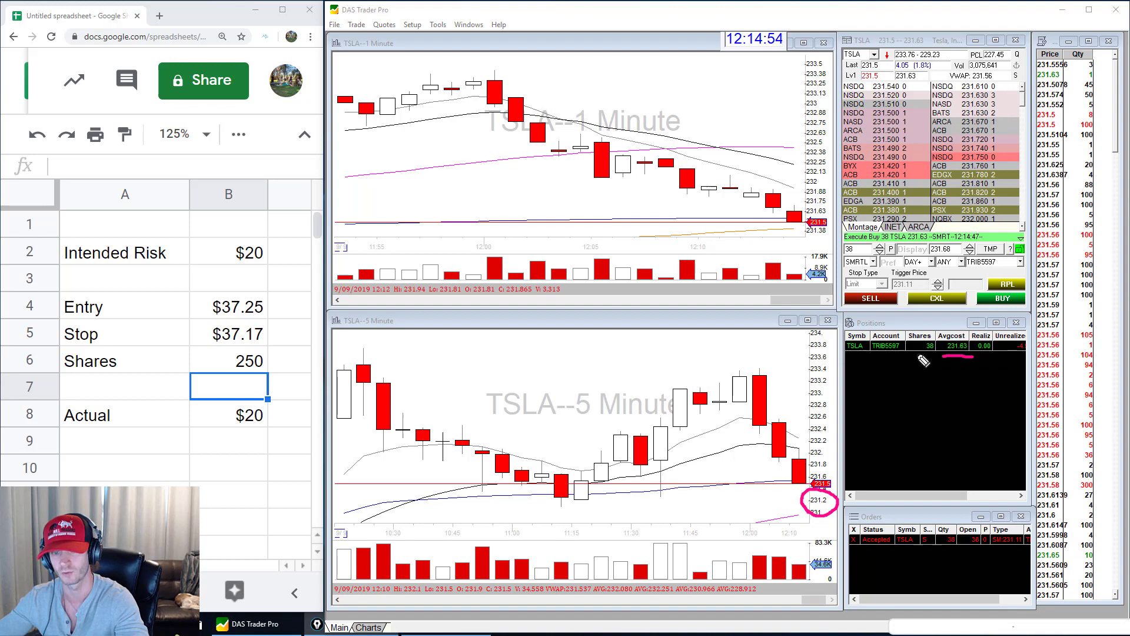
drag(242, 344, 227, 386)
drag(923, 354, 943, 356)
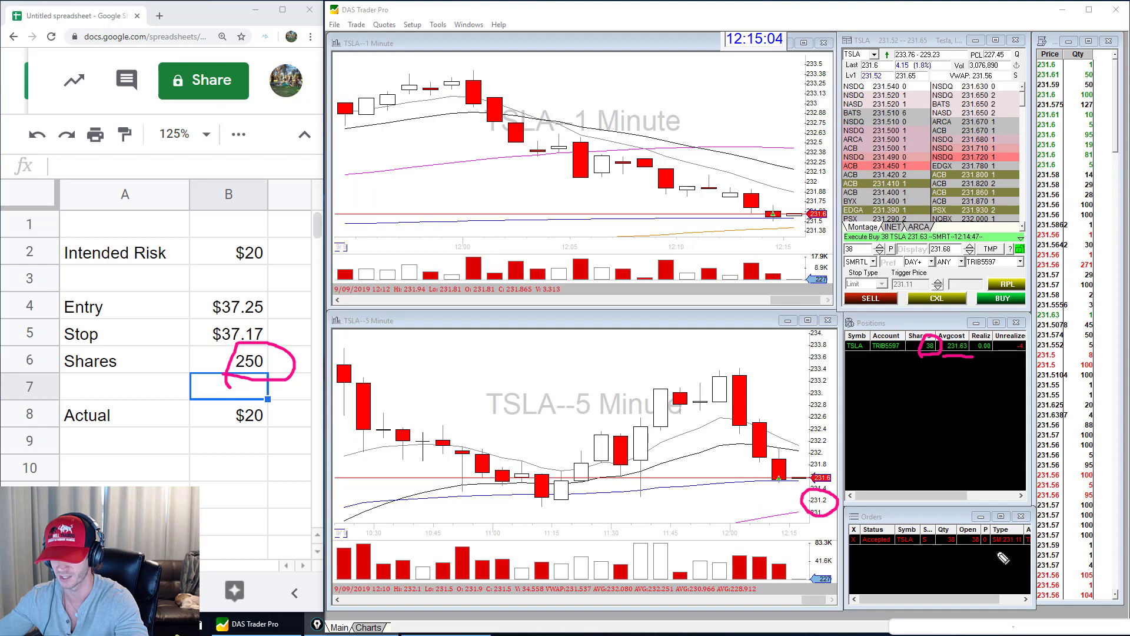
mouse_move(1003, 557)
mouse_down()
mouse_move(1040, 551)
mouse_move(1033, 527)
mouse_move(985, 530)
mouse_move(992, 555)
mouse_up()
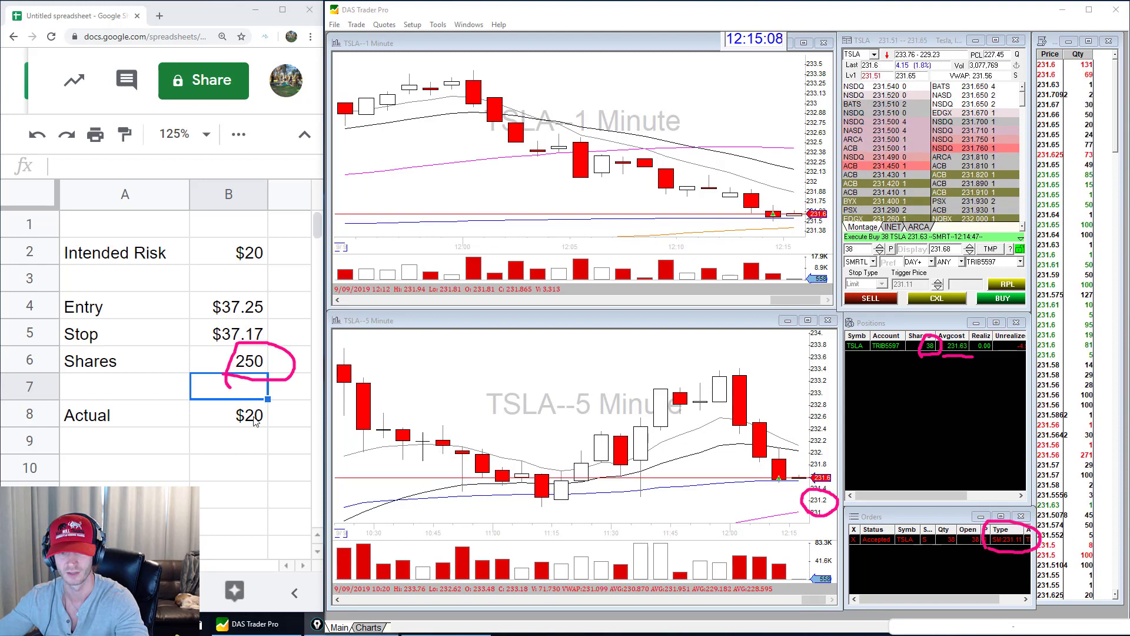
- Update the Google Sheets risk table for TSLA with Entry 231.63, Stop 231.11 and Shares 38
click(253, 312)
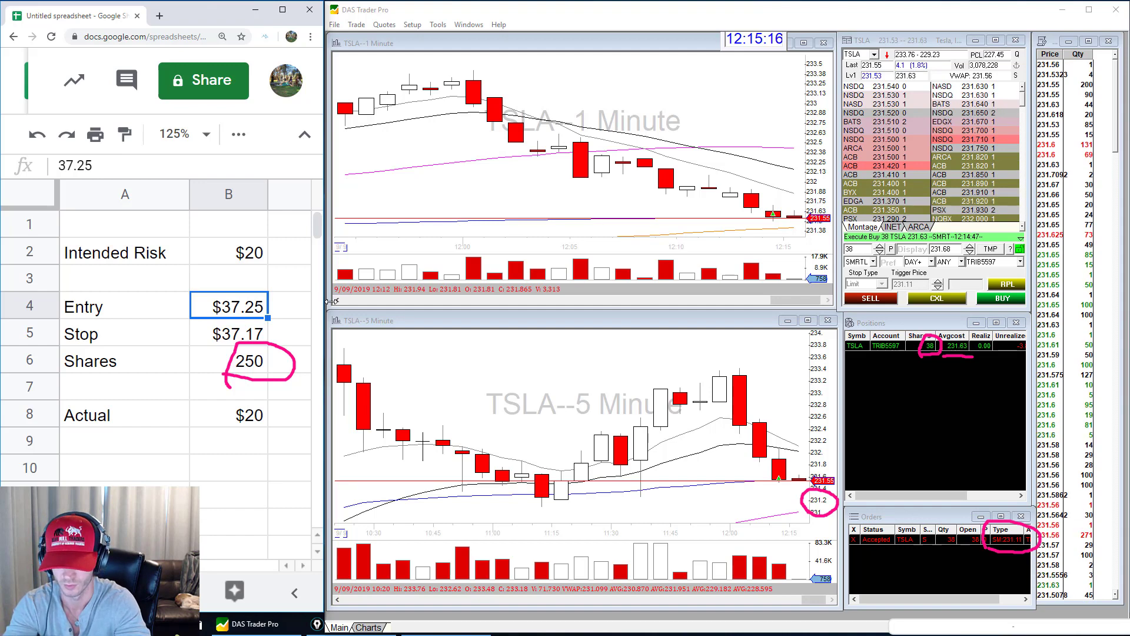
text(231.63)
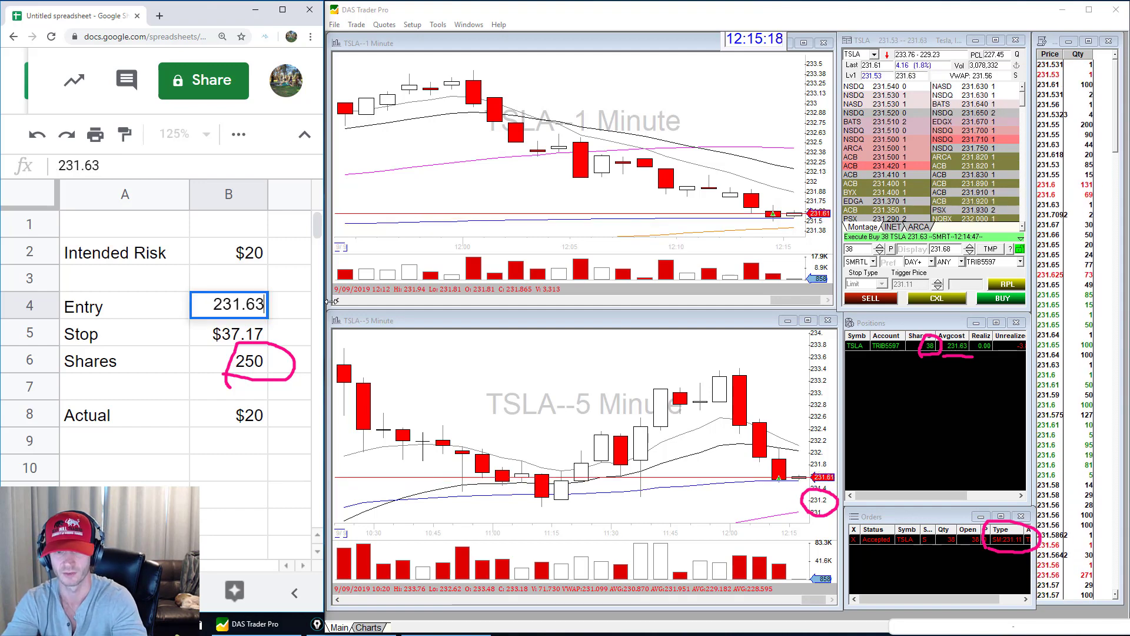
key(Return)
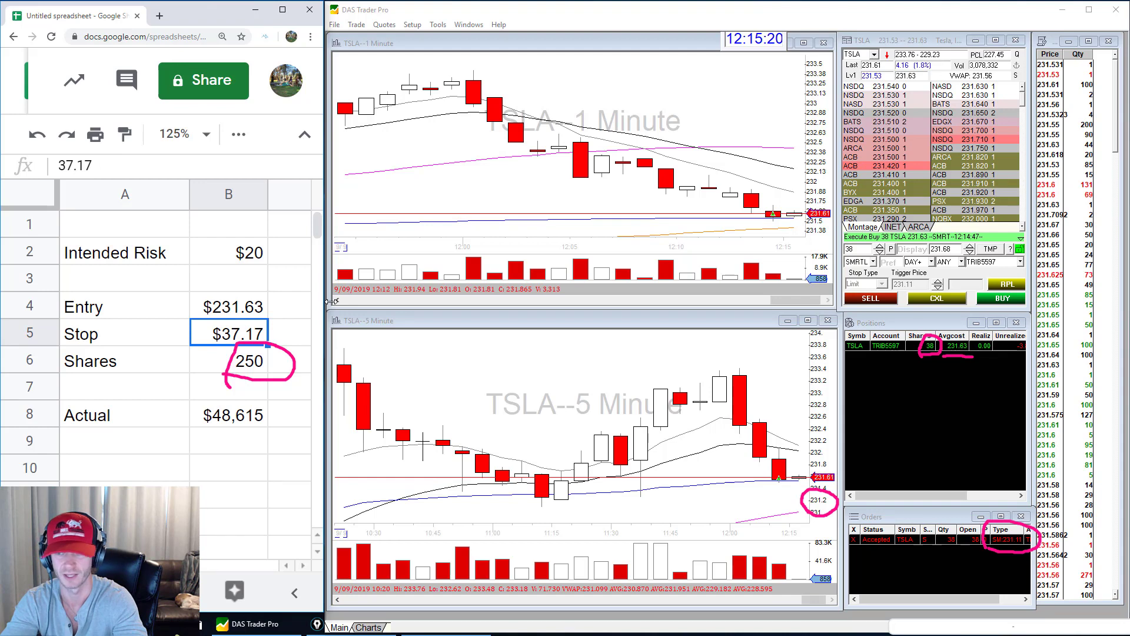
key(Escape)
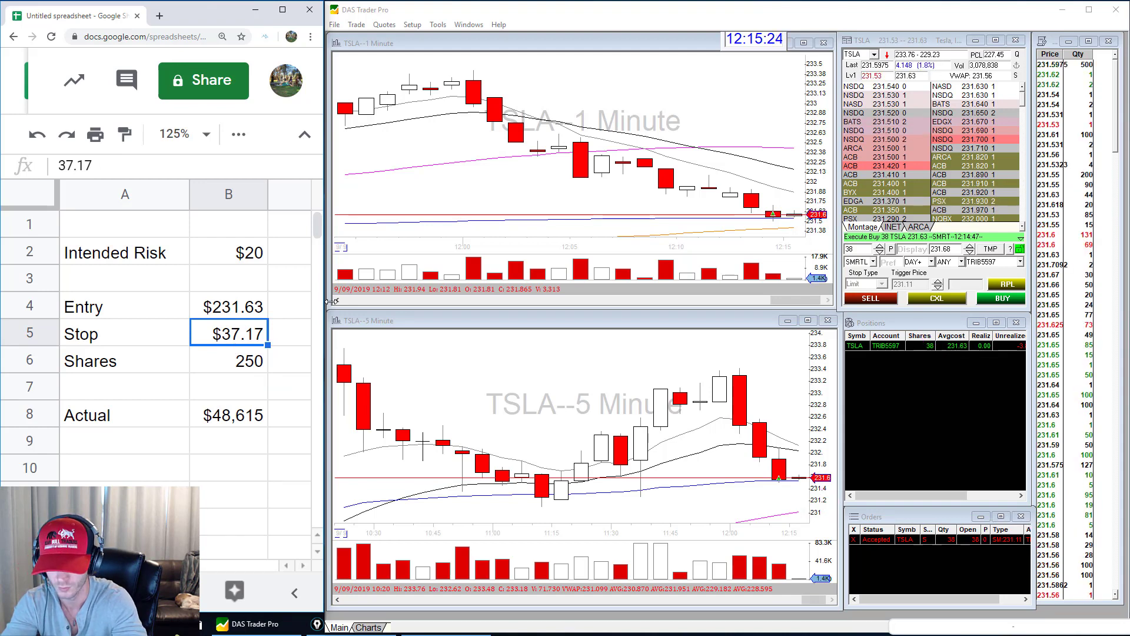
text(231.11)
key(Return)
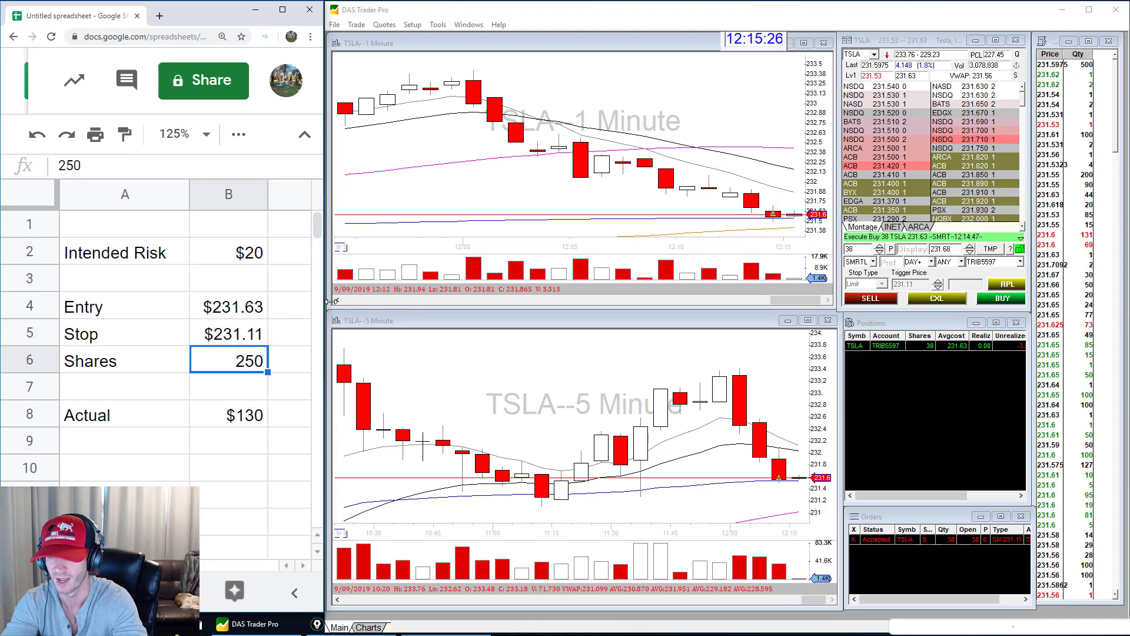
text(38)
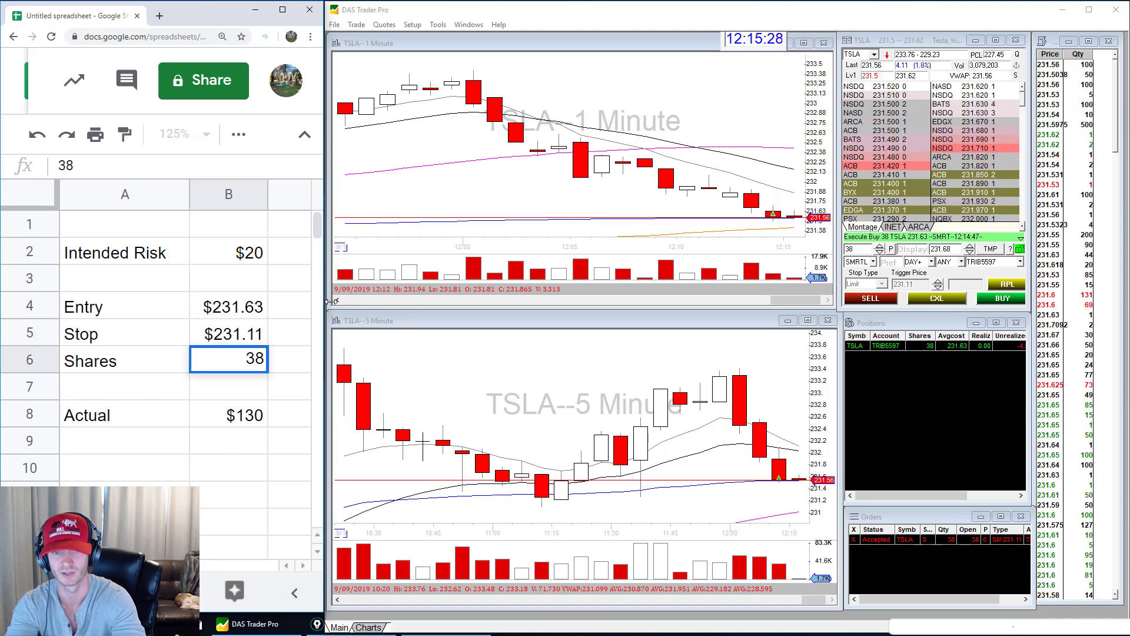
key(Return)
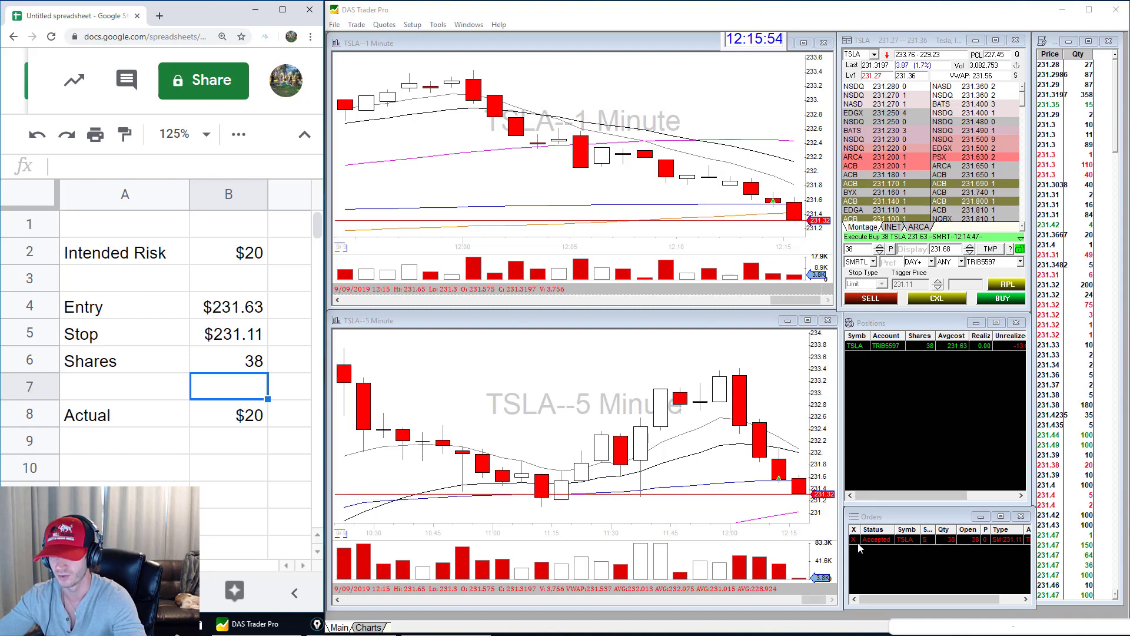
- Examine the open TSLA stop order's quantity and stop price, along with the position's unrealized result
drag(923, 555, 1030, 562)
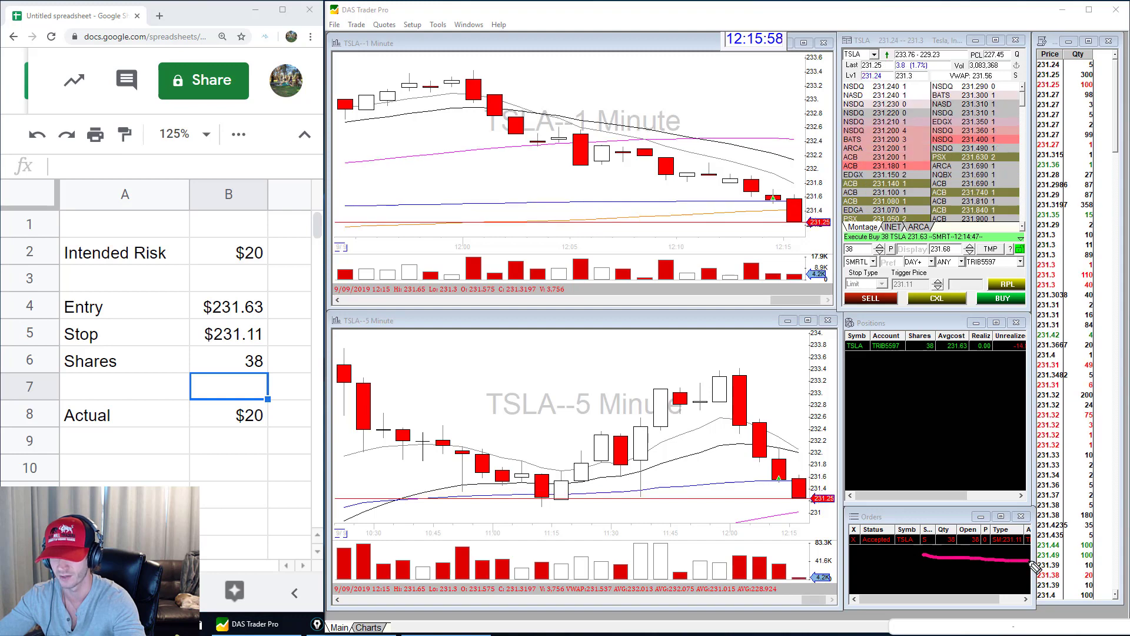
drag(989, 547, 1023, 549)
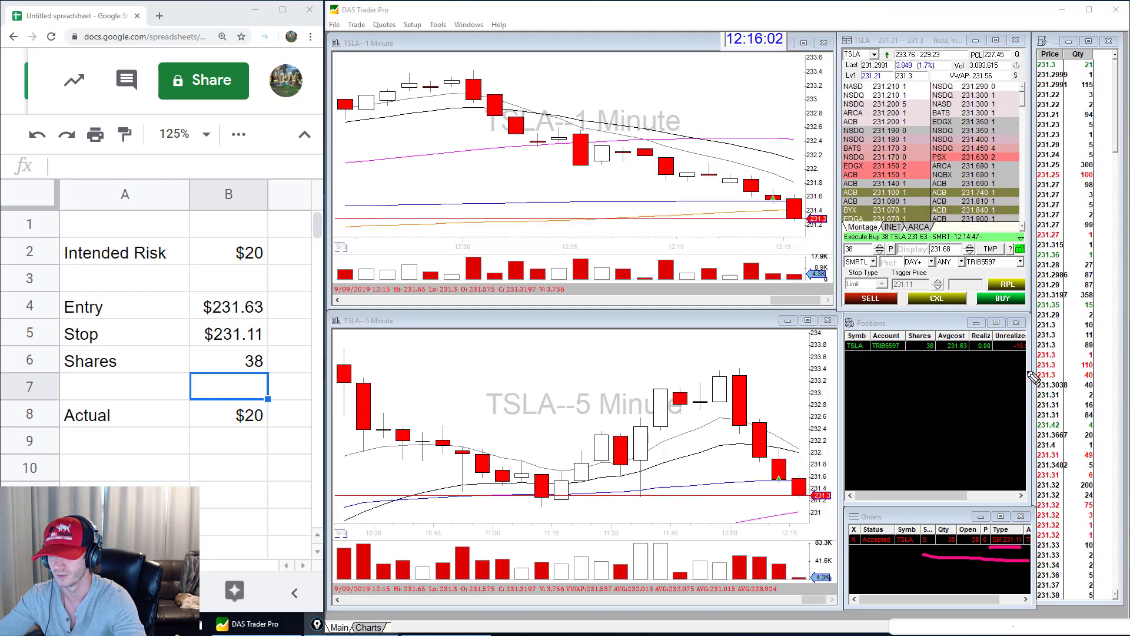
drag(1027, 384, 1036, 357)
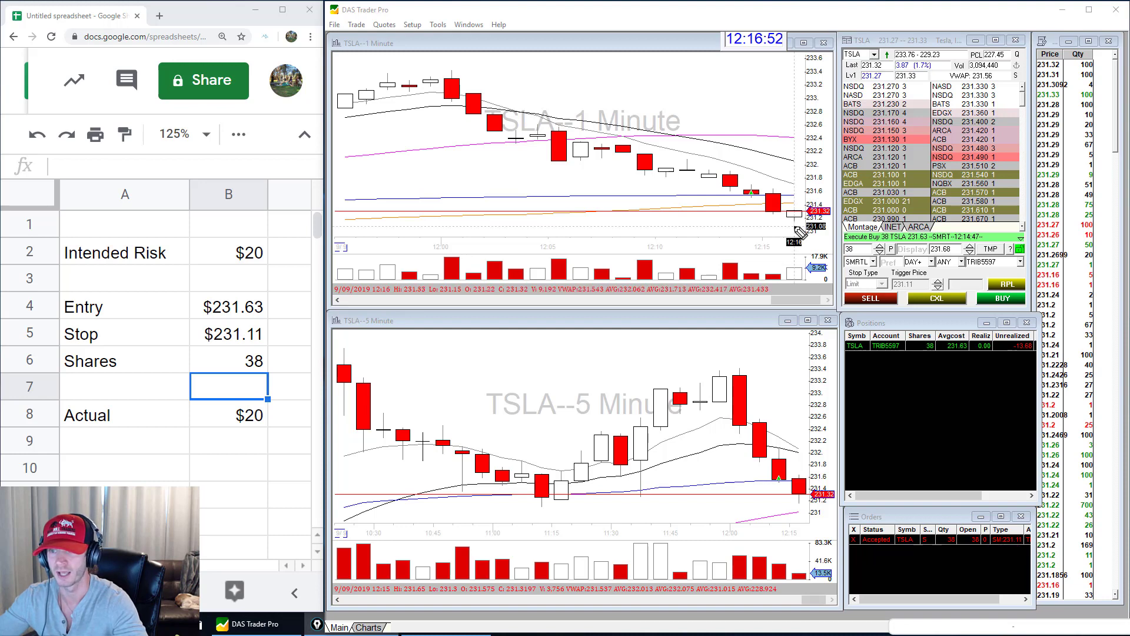
- Pick 231.1 on TSLA's 5-minute chart as the stop price and add 100 TSLA shares with the Long $20 Risk hotkey
click(807, 510)
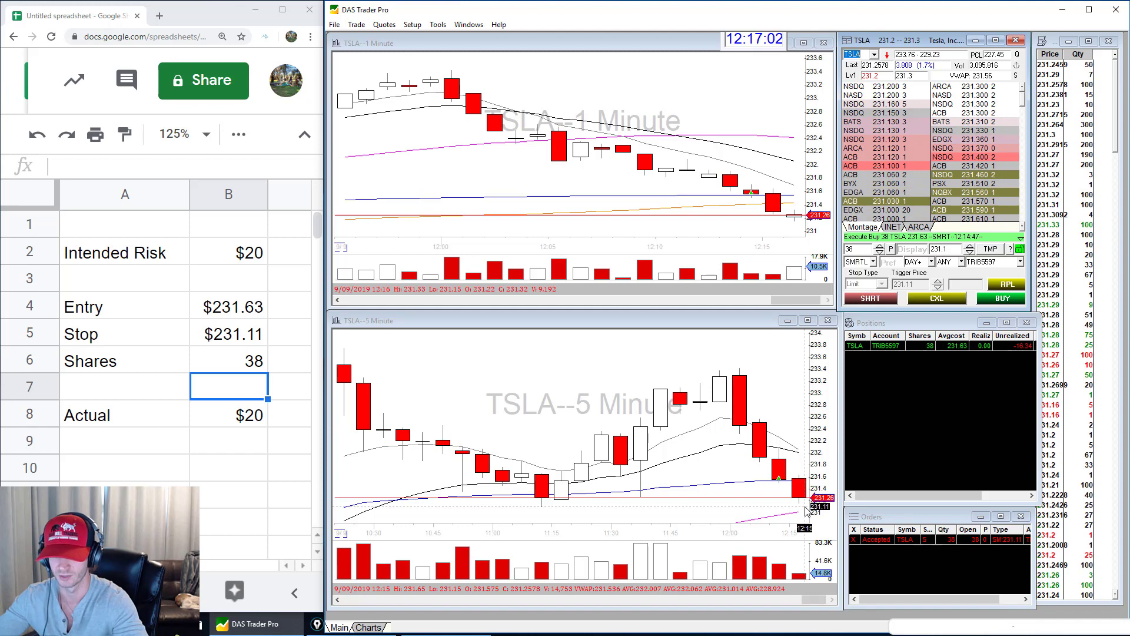
key(F2)
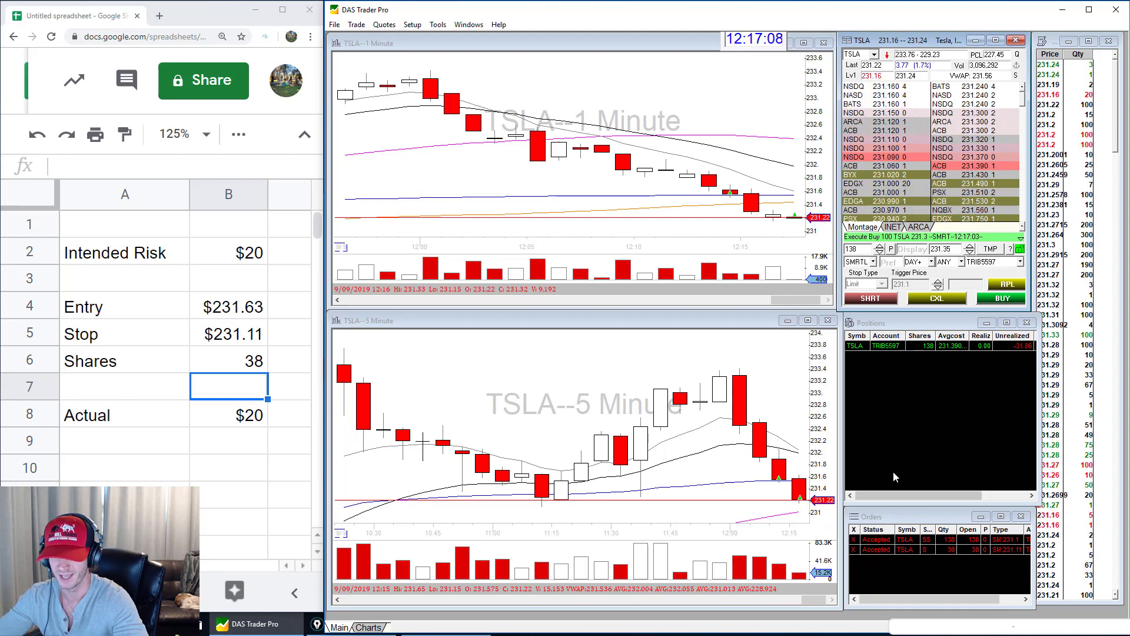
- Review the enlarged TSLA position against its two stop orders, and cancel the older 38-share stop order
mouse_move(850, 361)
mouse_down()
mouse_move(998, 367)
mouse_move(1035, 357)
mouse_move(913, 339)
mouse_up()
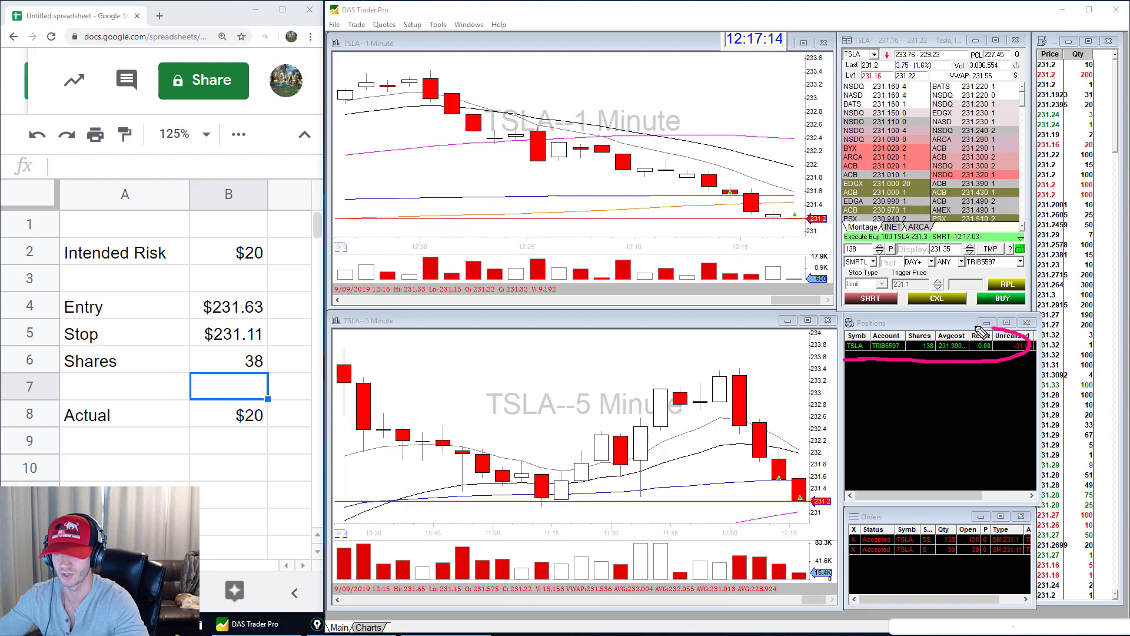
mouse_move(848, 557)
mouse_down()
mouse_move(969, 561)
mouse_move(969, 533)
mouse_up()
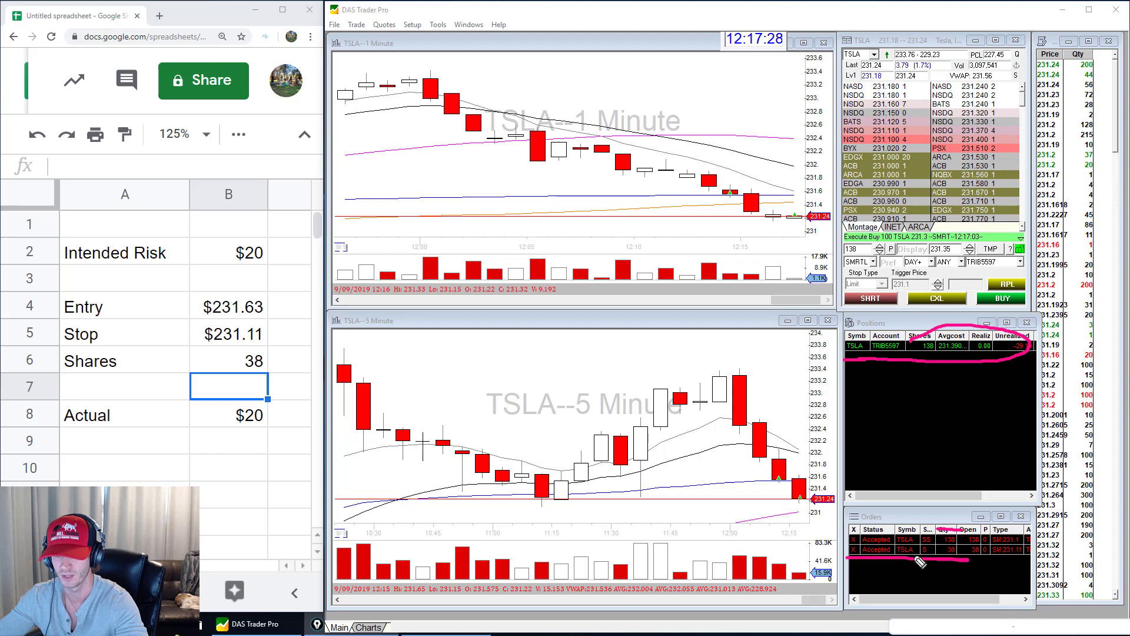
key(e)
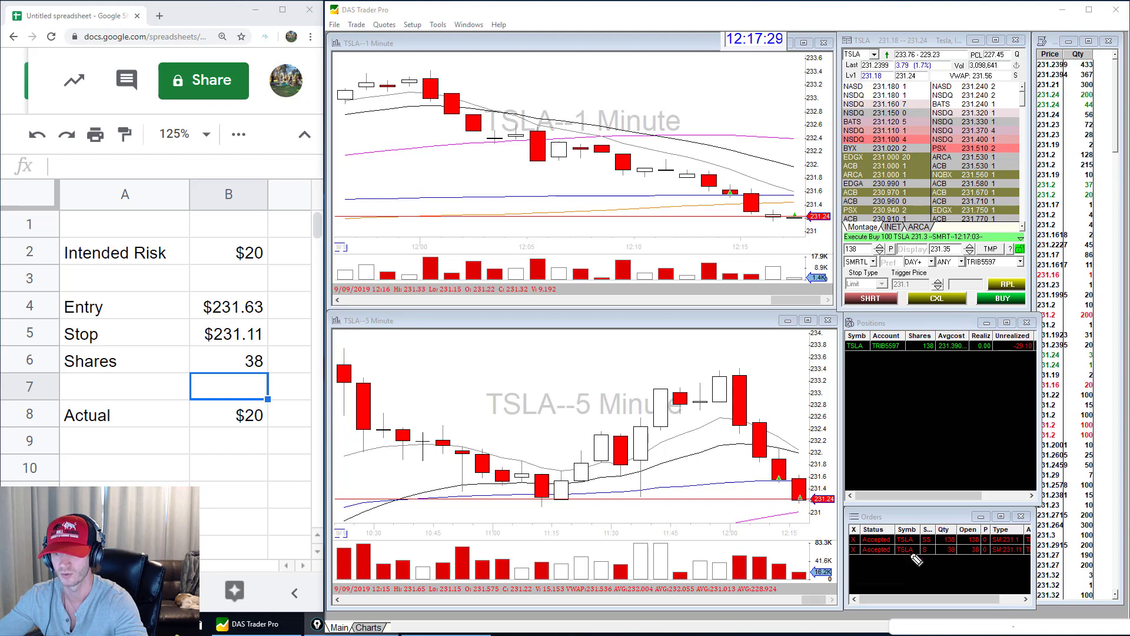
click(855, 550)
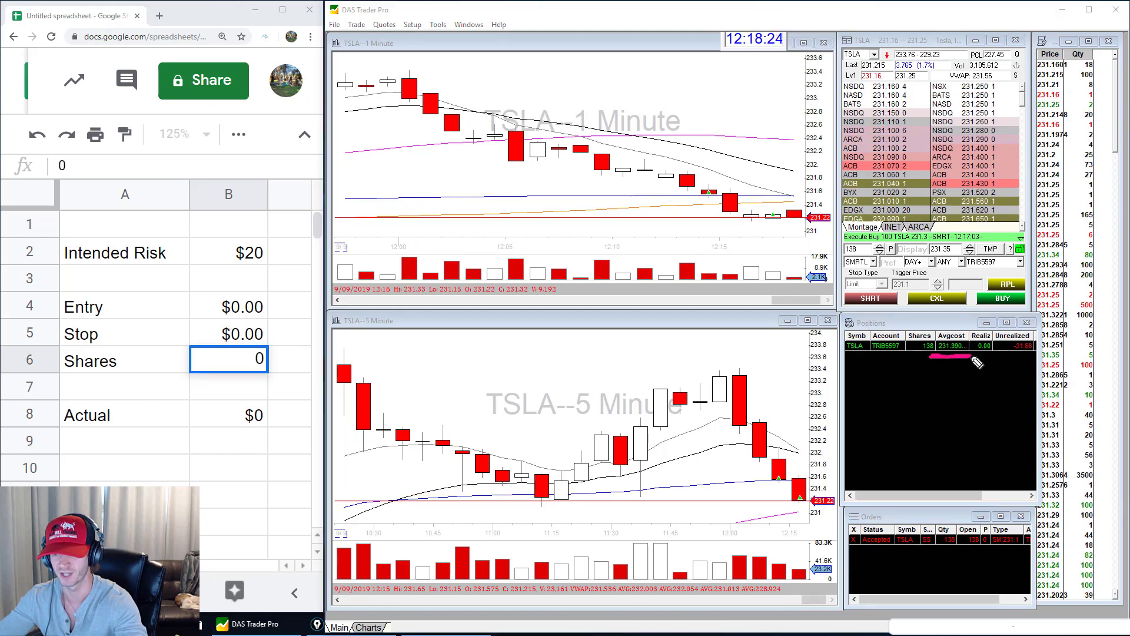
- Update the Google Sheets risk table for the combined TSLA position with Entry 231.39, Stop 231.11 and Shares 138
click(246, 312)
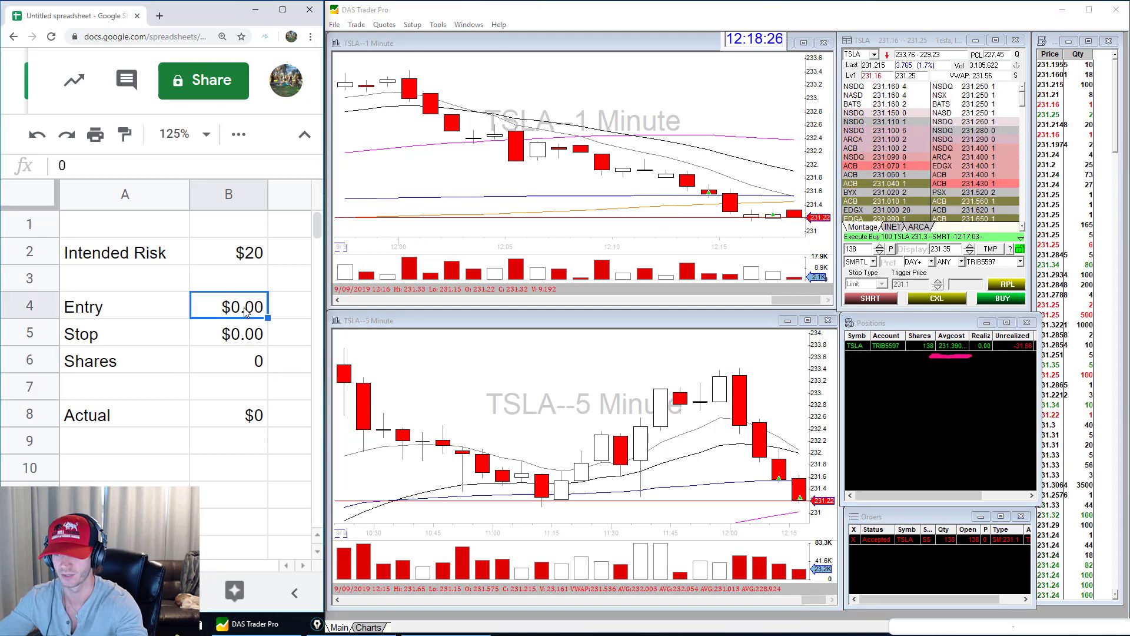
text(231)
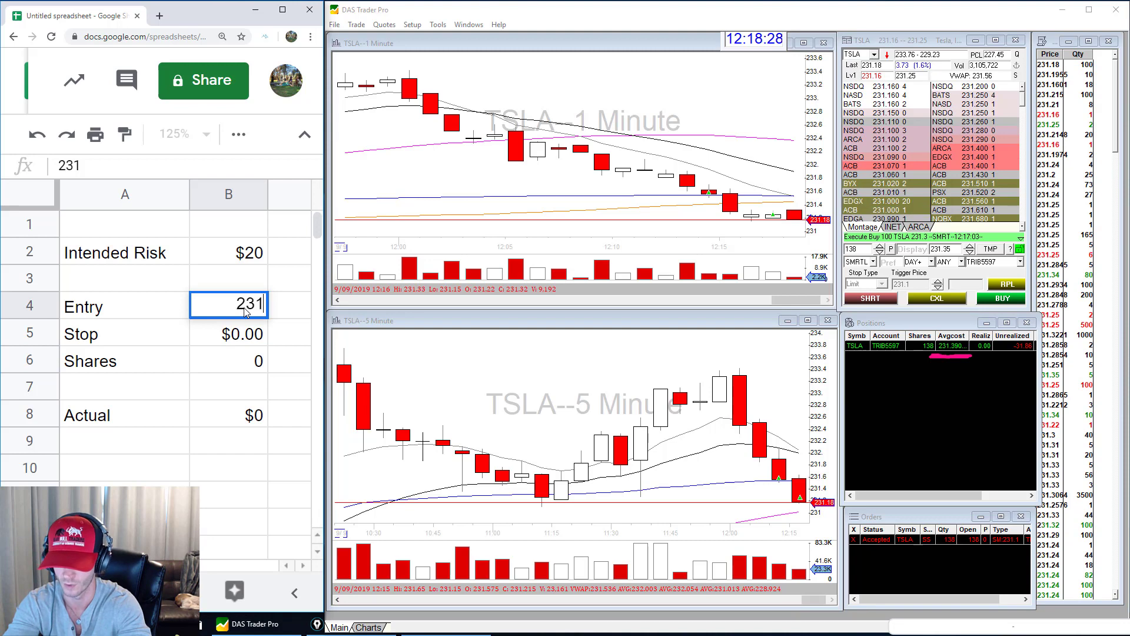
text(.39)
key(Tab)
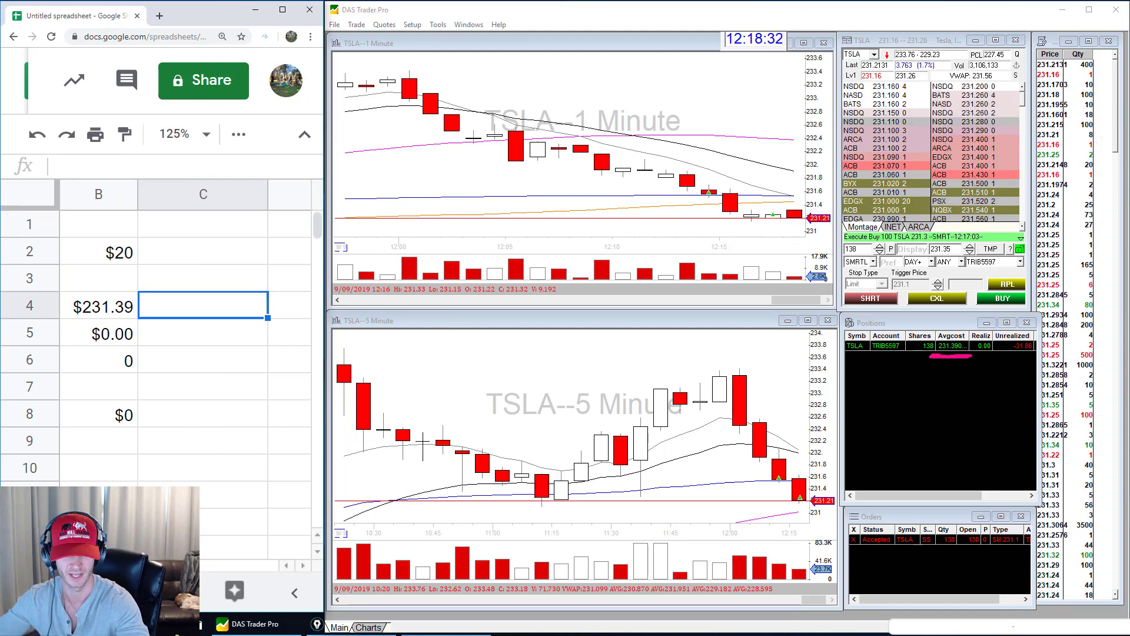
scroll(239, 366, left, 3)
click(248, 336)
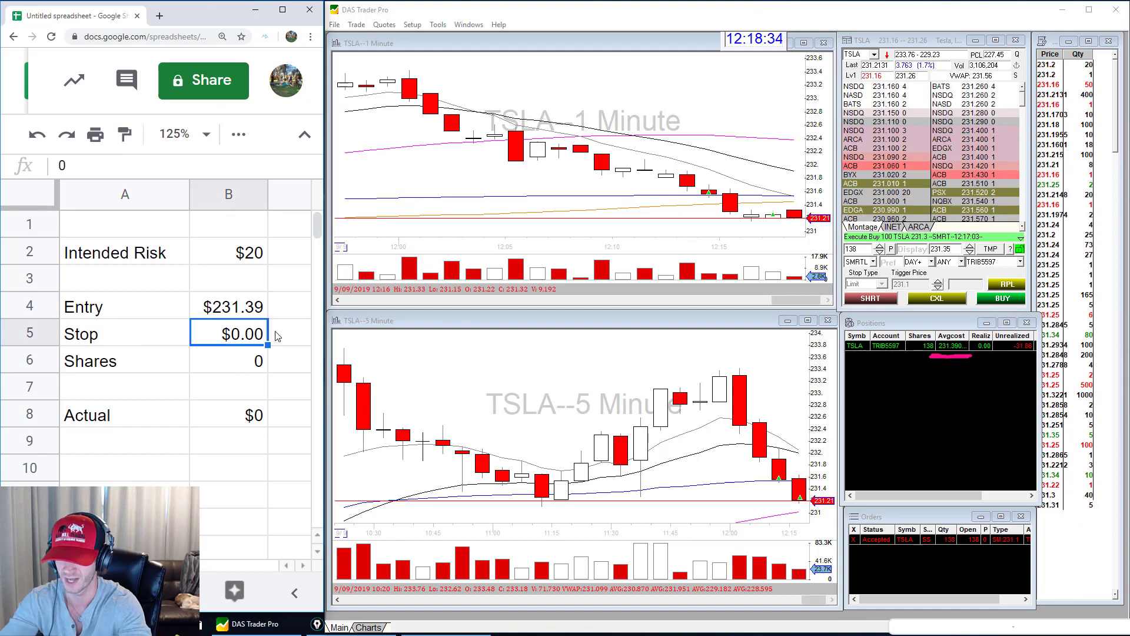
text(231.1)
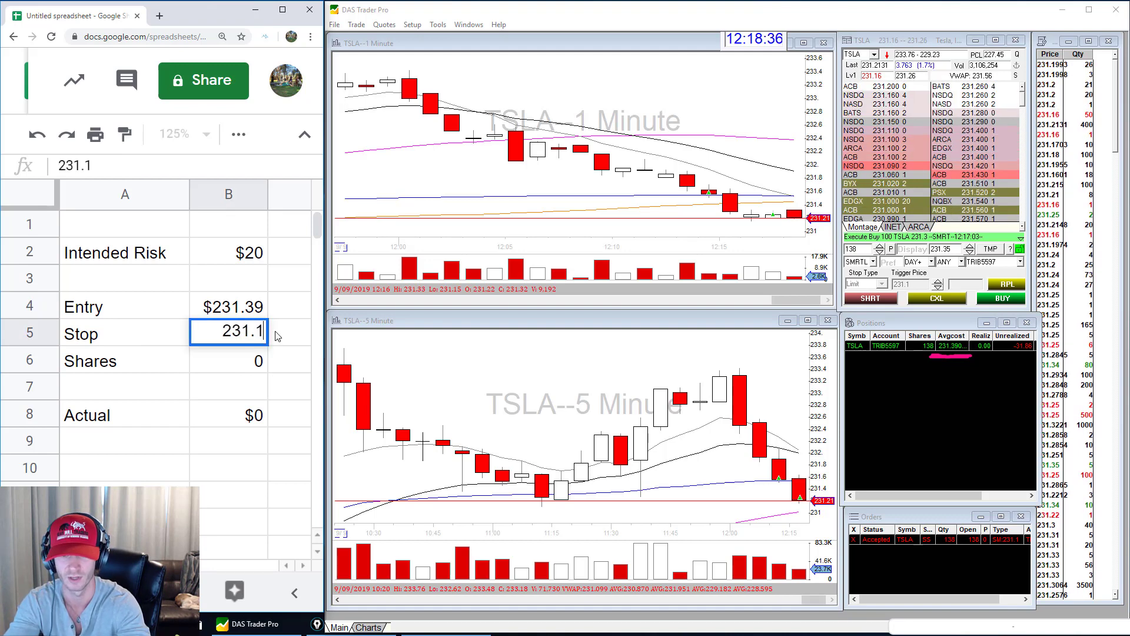
text(1)
key(Return)
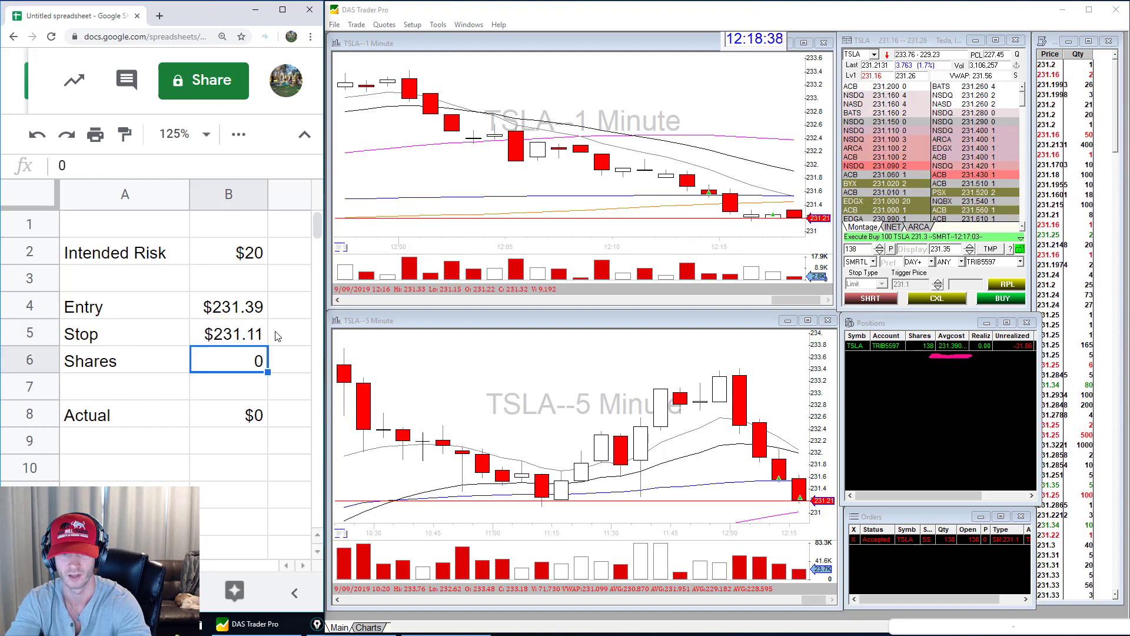
text(138)
key(Return)
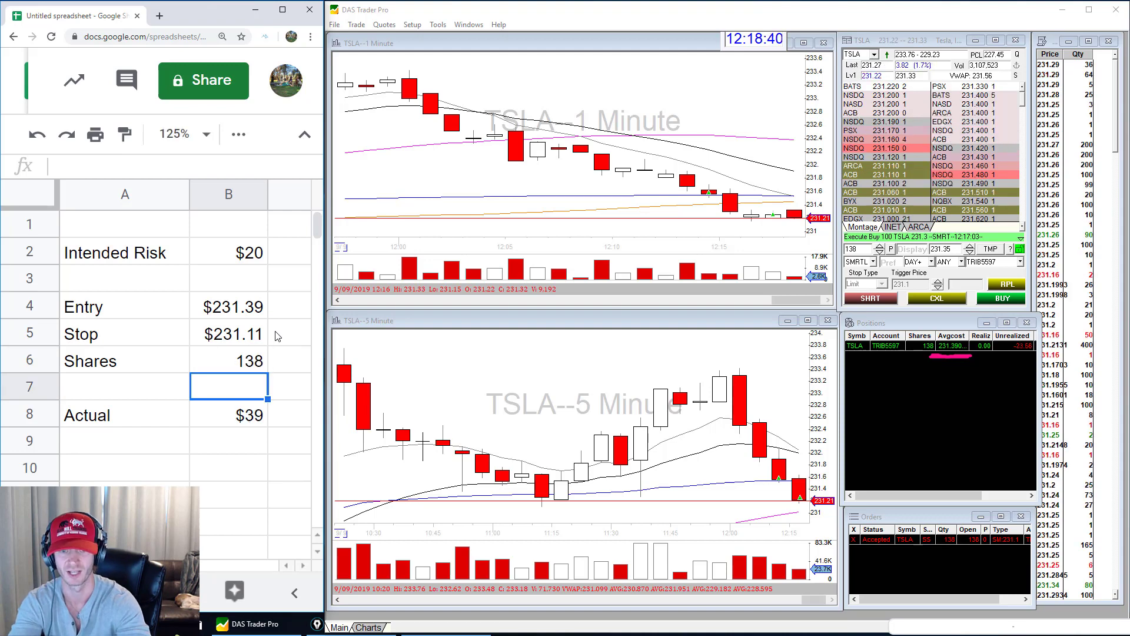
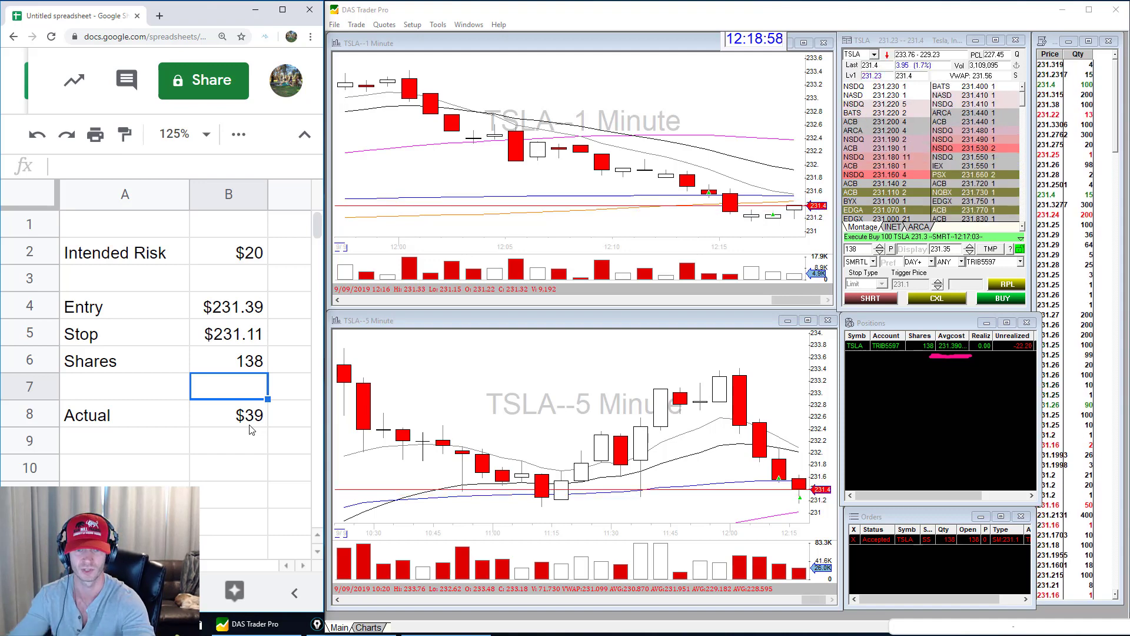
- Examine the Actual risk in the spreadsheet and the remaining TSLA stop order in DAS Trader Pro
mouse_move(250, 449)
mouse_down()
mouse_move(288, 406)
mouse_move(247, 441)
mouse_up()
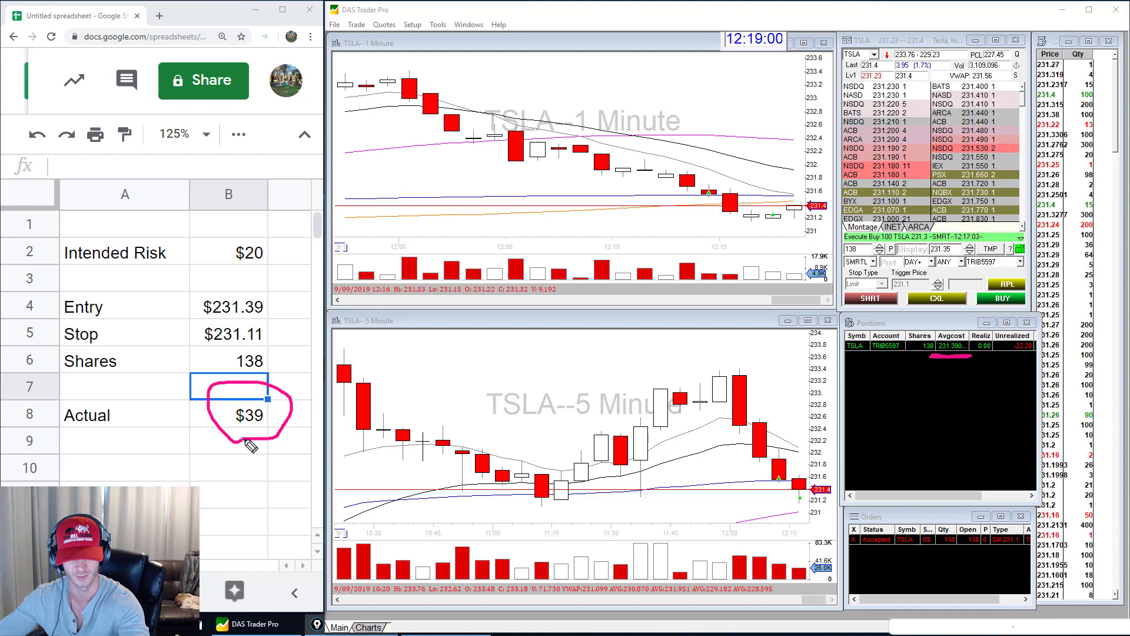
key(e)
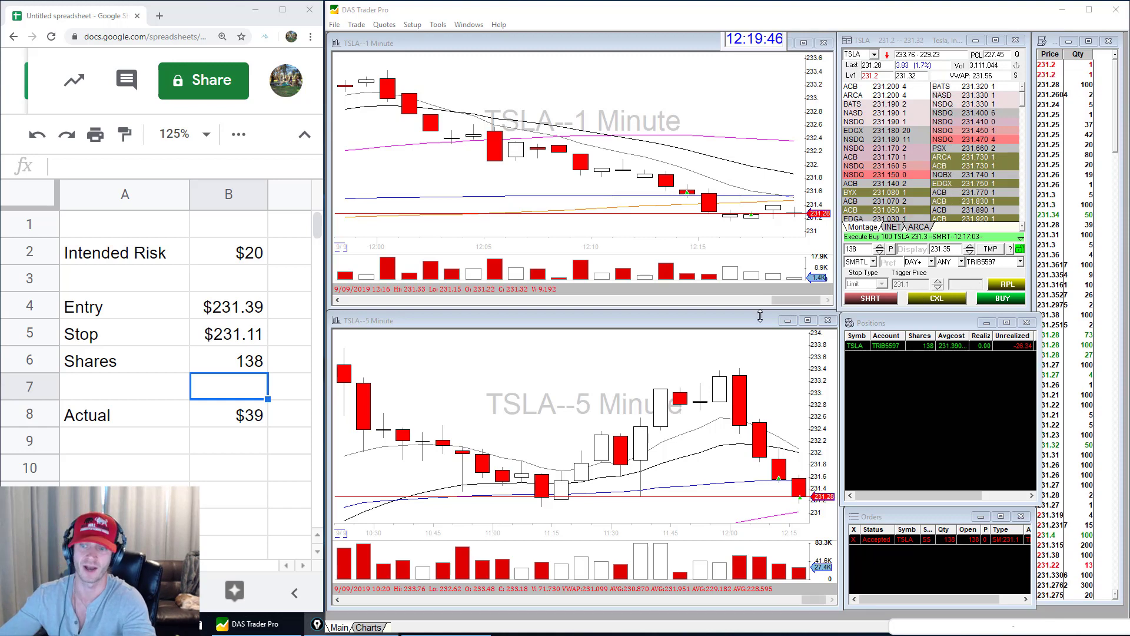
click(923, 515)
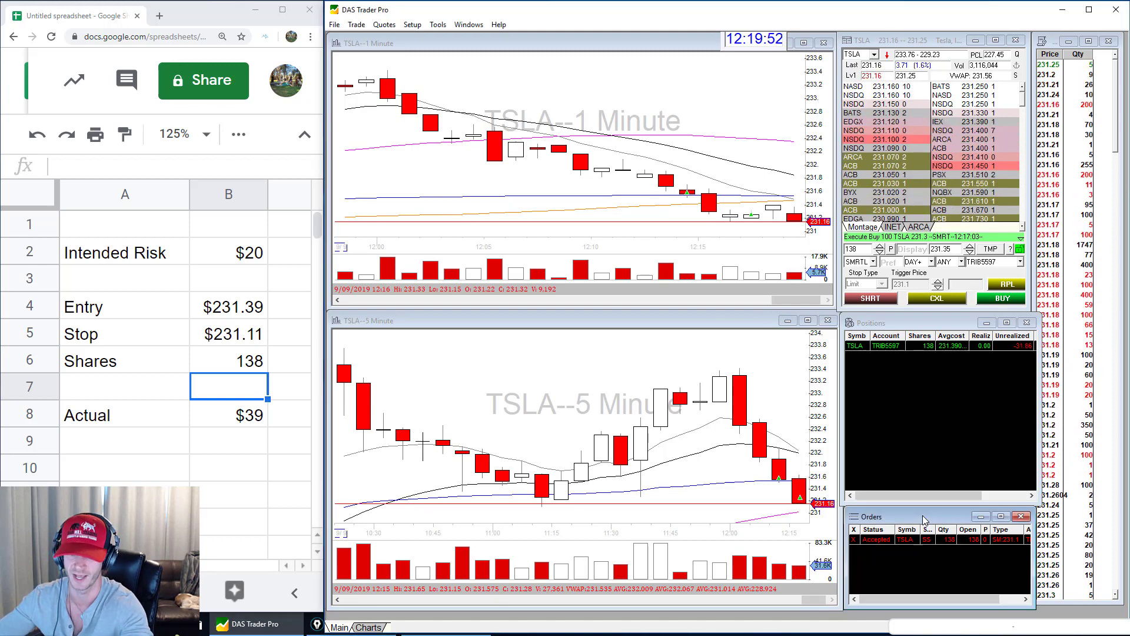
mouse_move(844, 566)
mouse_down()
mouse_move(1033, 551)
mouse_move(890, 517)
mouse_move(847, 539)
mouse_up()
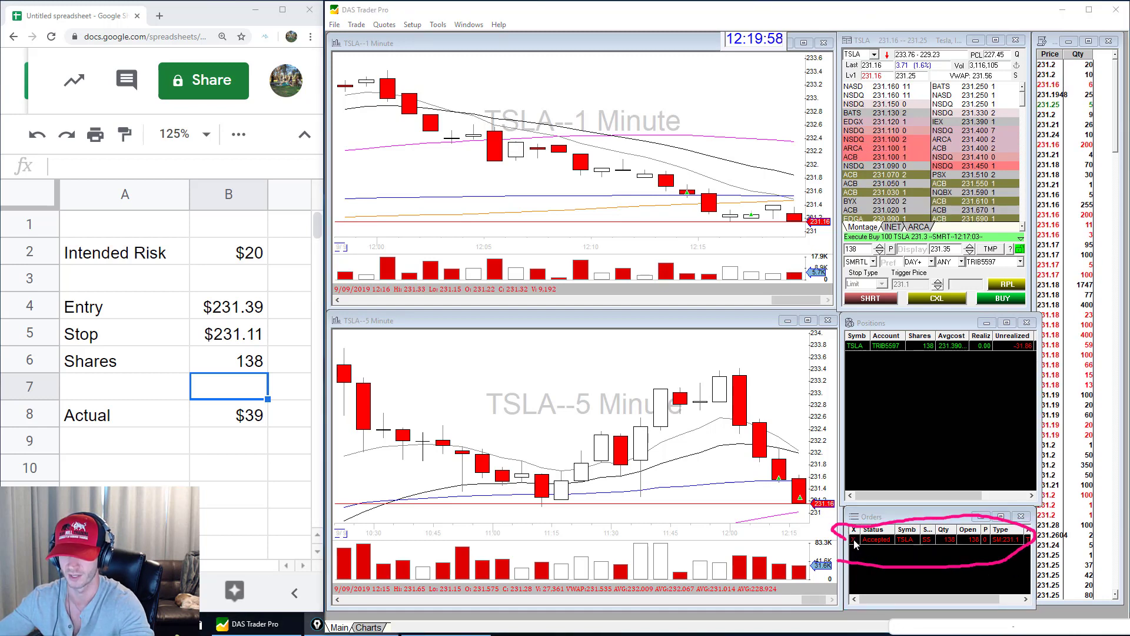
- Cancel the open TSLA stop order and close the entire TSLA position
click(926, 45)
key(Escape)
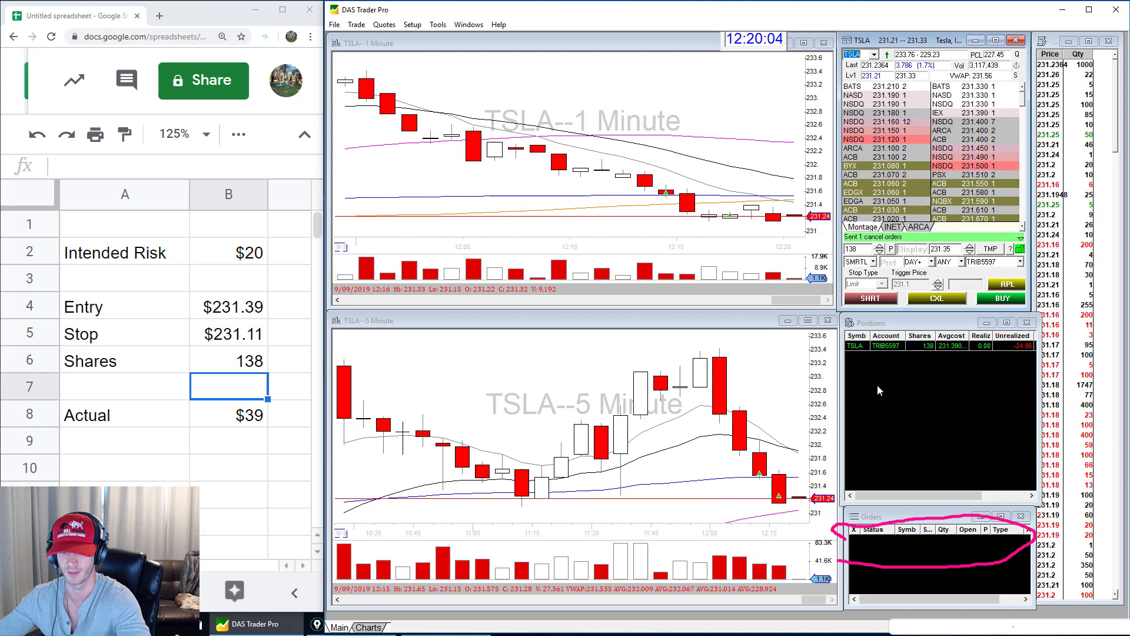
mouse_move(850, 373)
mouse_down()
mouse_move(1045, 347)
mouse_move(865, 320)
mouse_move(857, 374)
mouse_up()
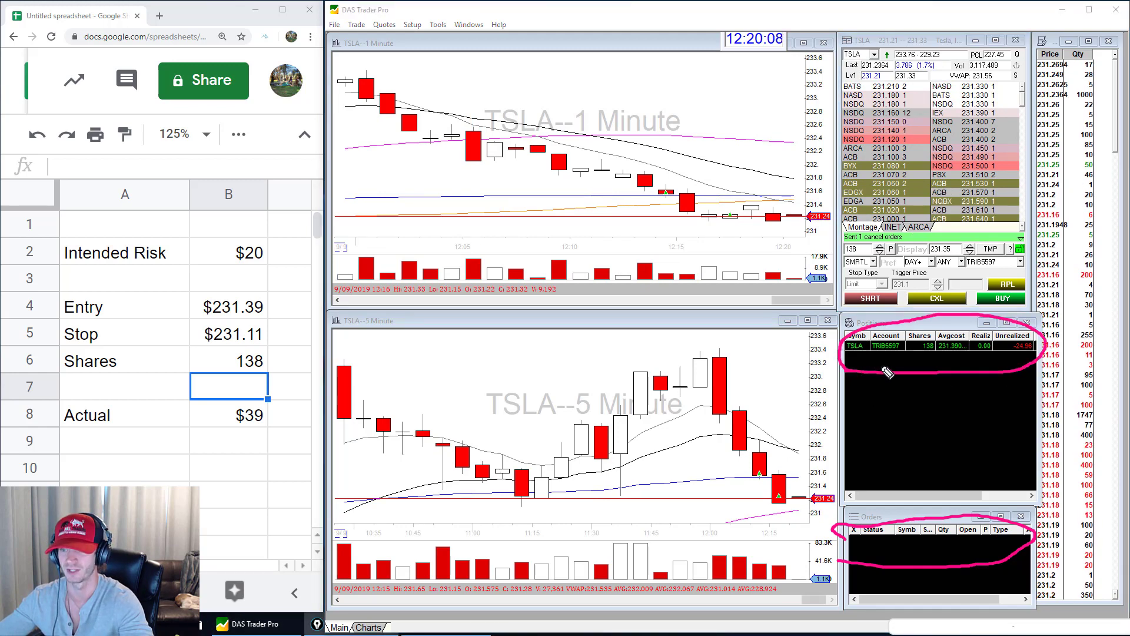
key(Escape)
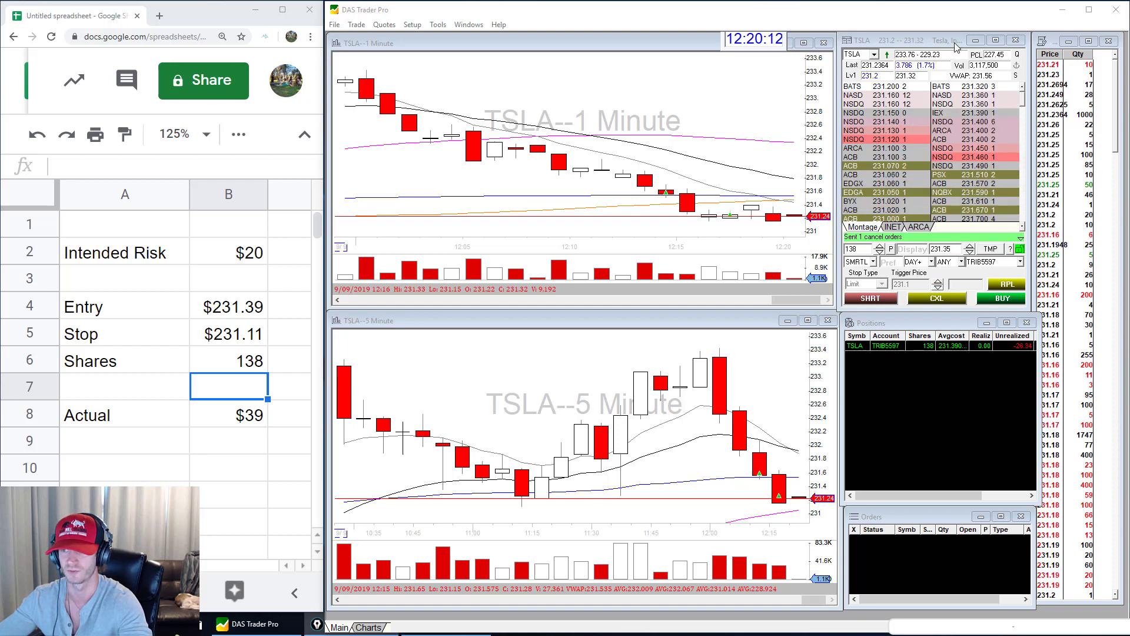
click(936, 52)
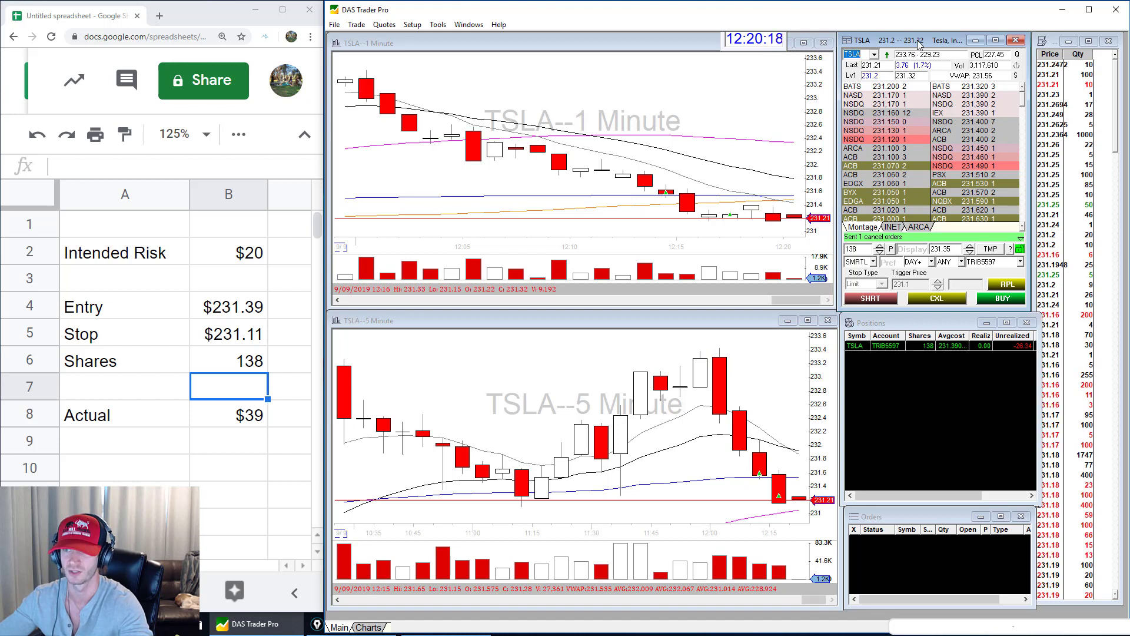
key(F12)
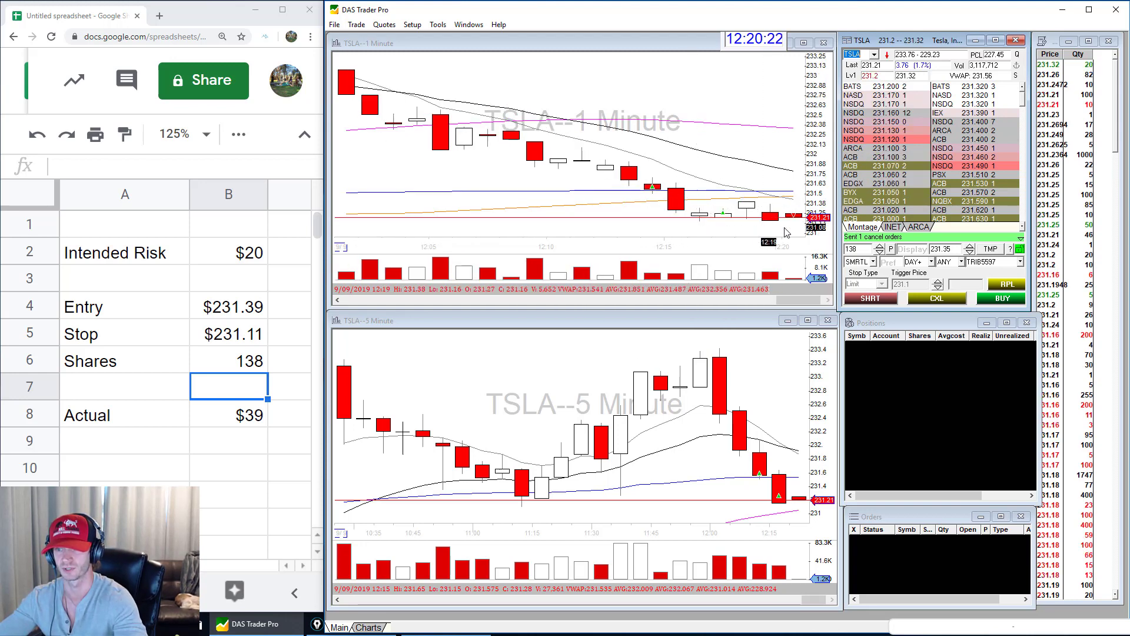
text(x)
mouse_move(804, 232)
mouse_down()
mouse_move(786, 230)
mouse_move(803, 234)
mouse_up()
key(Escape)
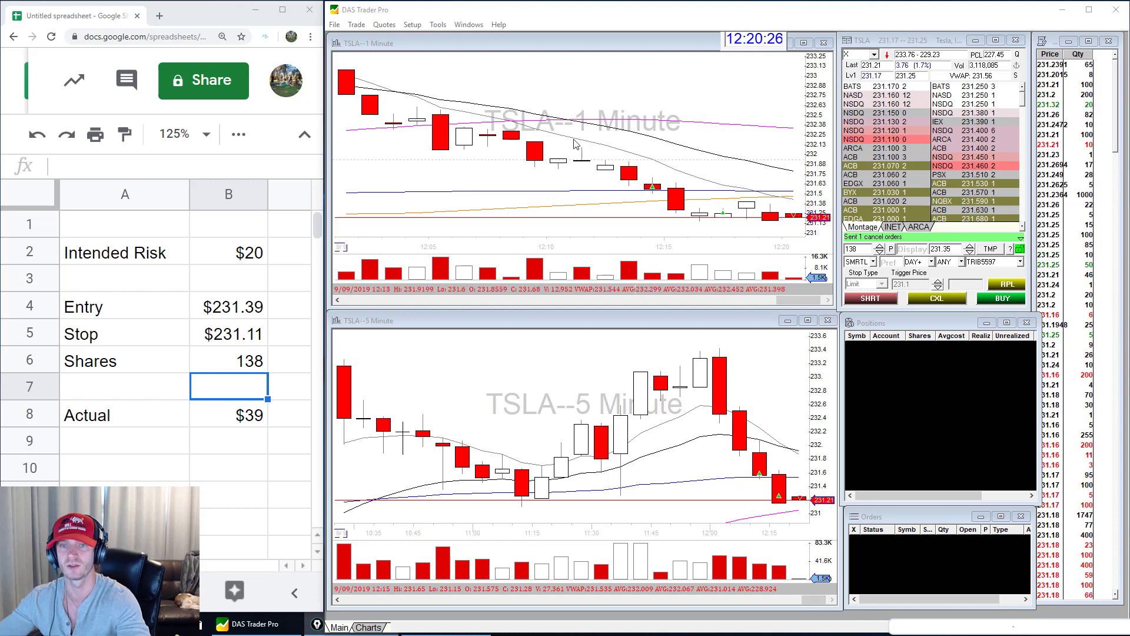
- Copy the full script of the existing short hotkey assigned to Ctrl+S from the hotkey configuration, leaving that hotkey unedited
click(412, 24)
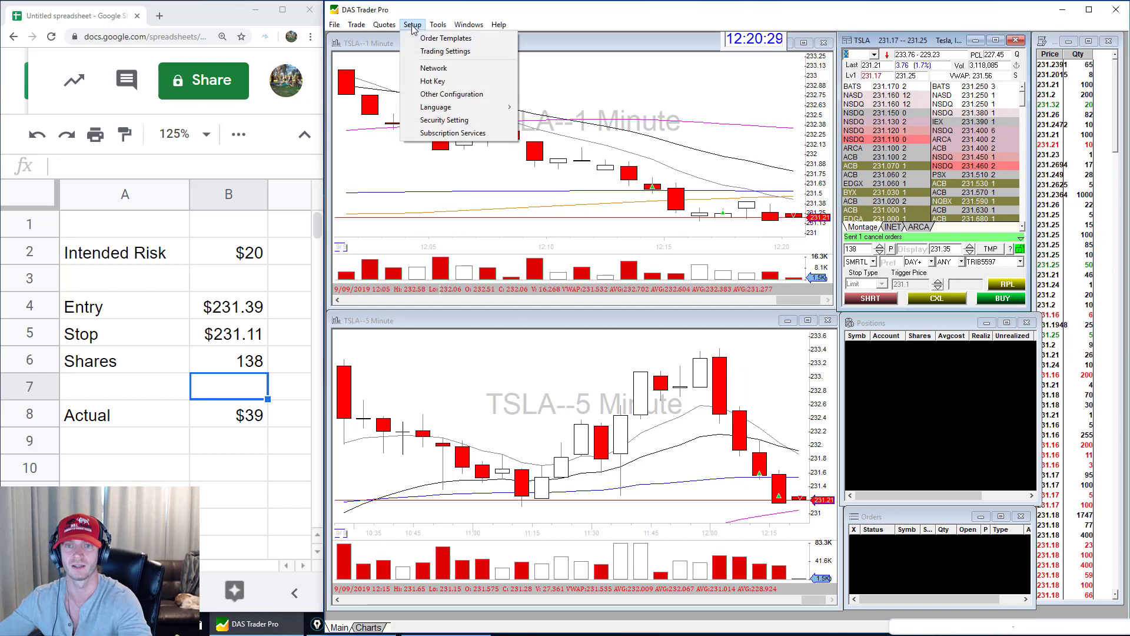
click(435, 81)
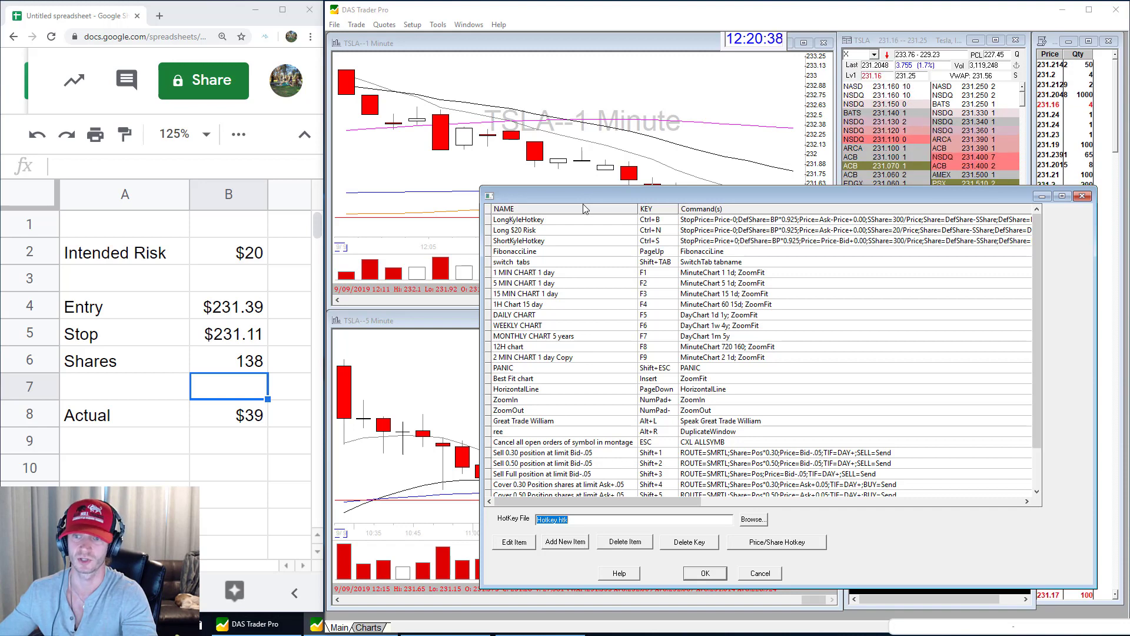
double_click(752, 245)
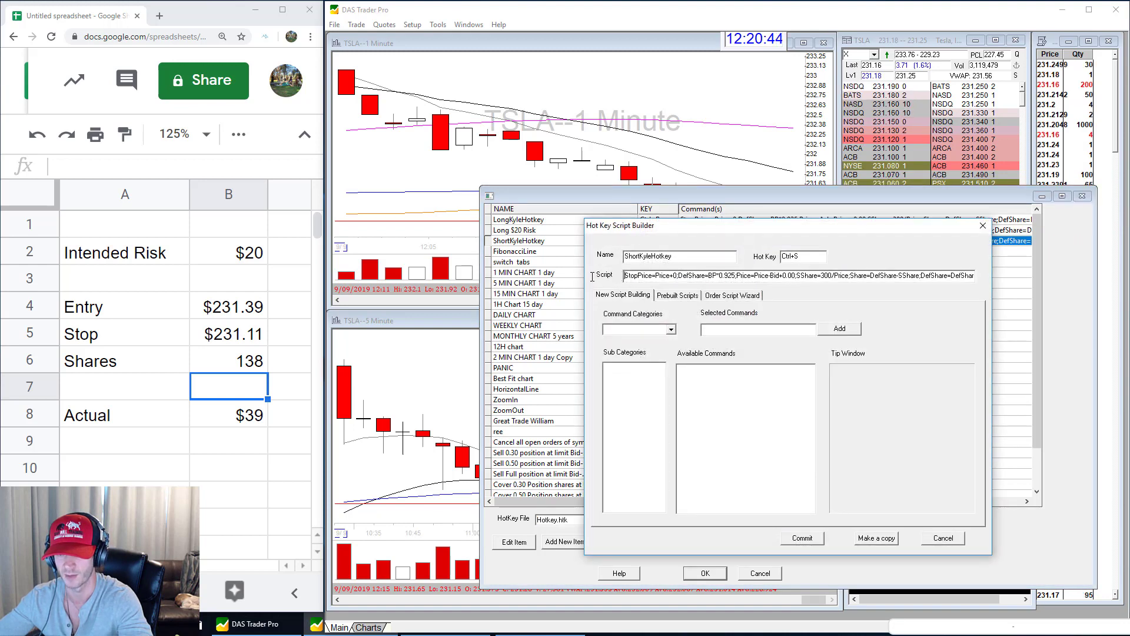
drag(625, 276, 1054, 271)
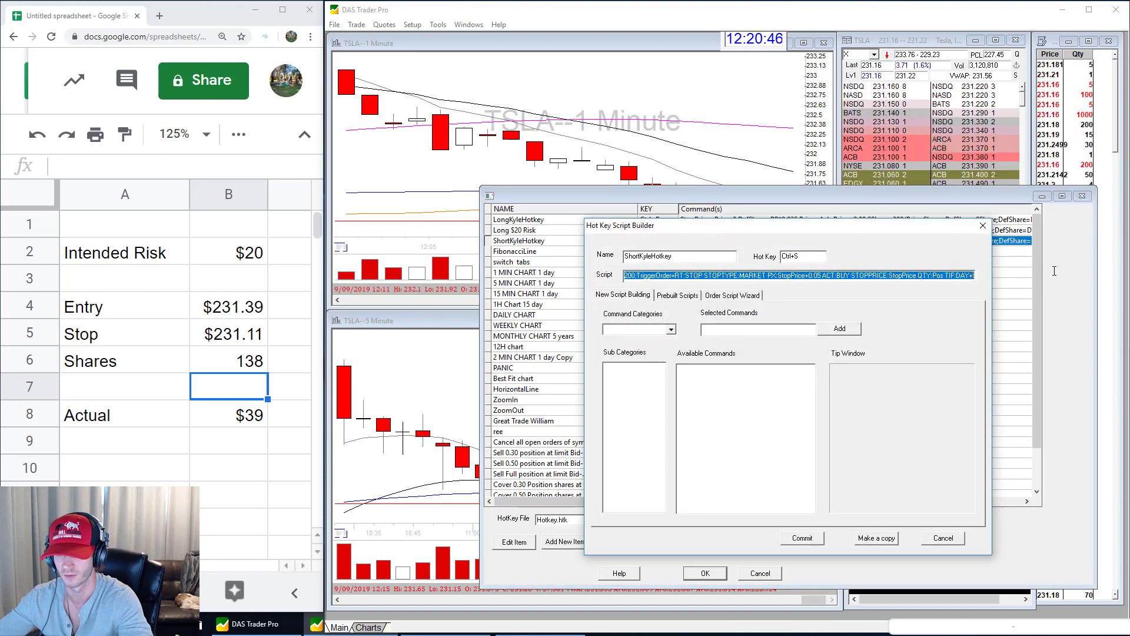
right_click(850, 275)
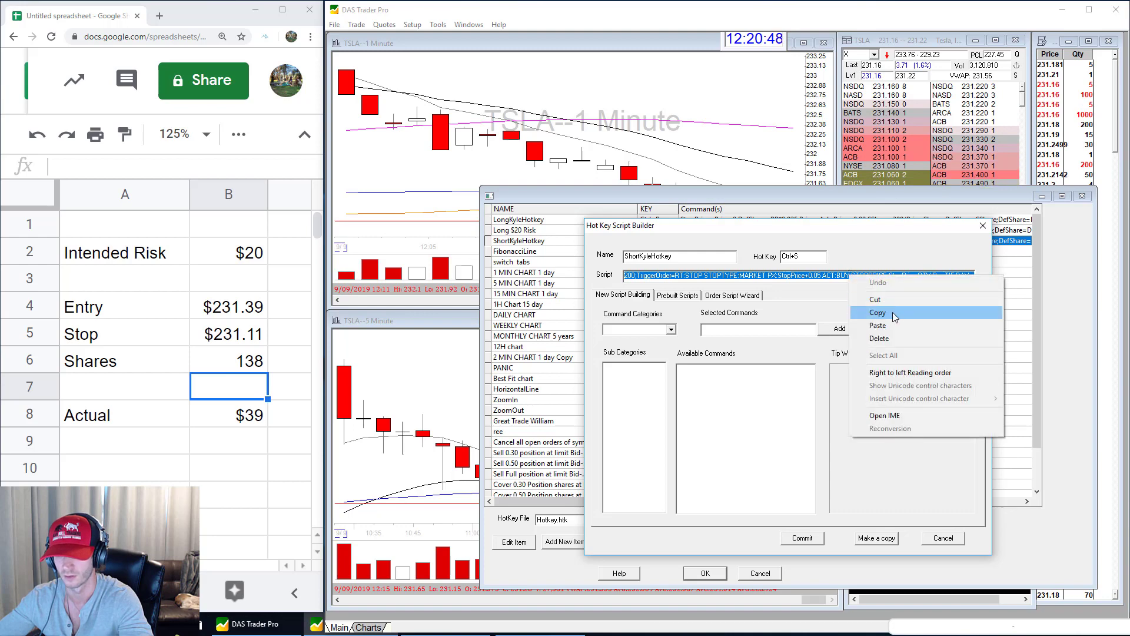
click(895, 315)
click(942, 539)
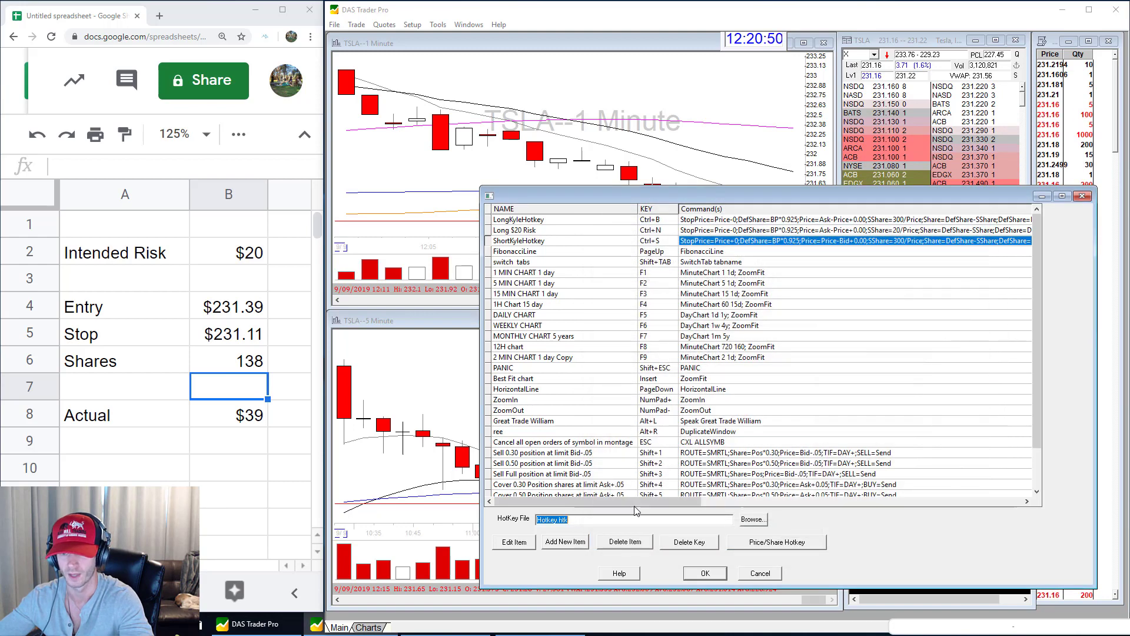
- Draft a new hotkey named Short $300 on Ctrl+L with the copied short script, check its SShare risk value, and discard the draft
click(566, 542)
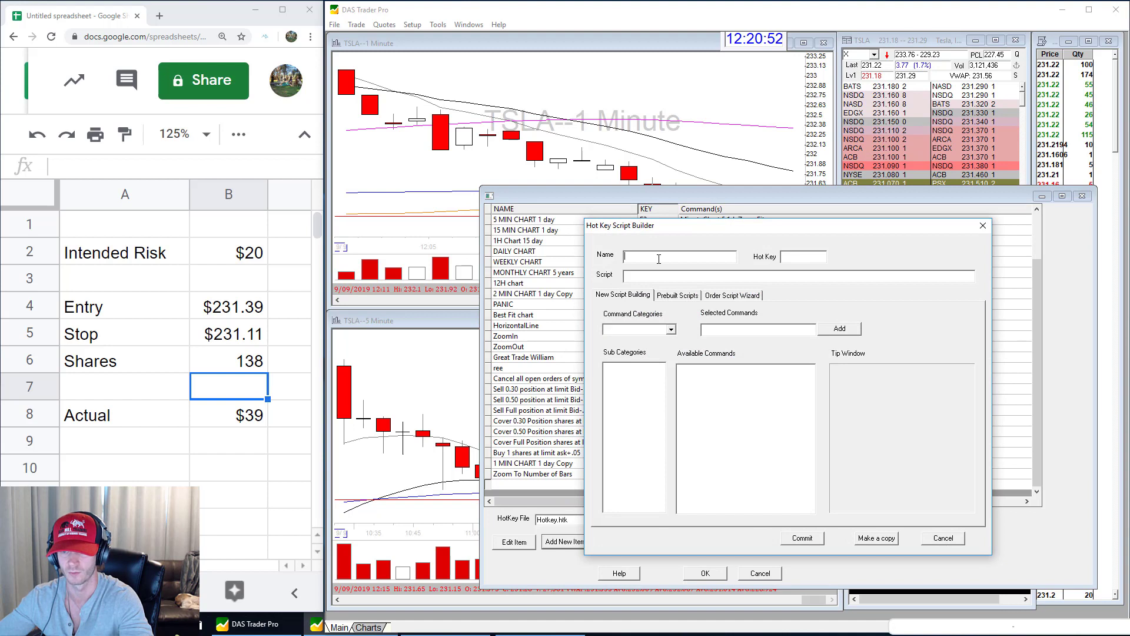
text(Short $300)
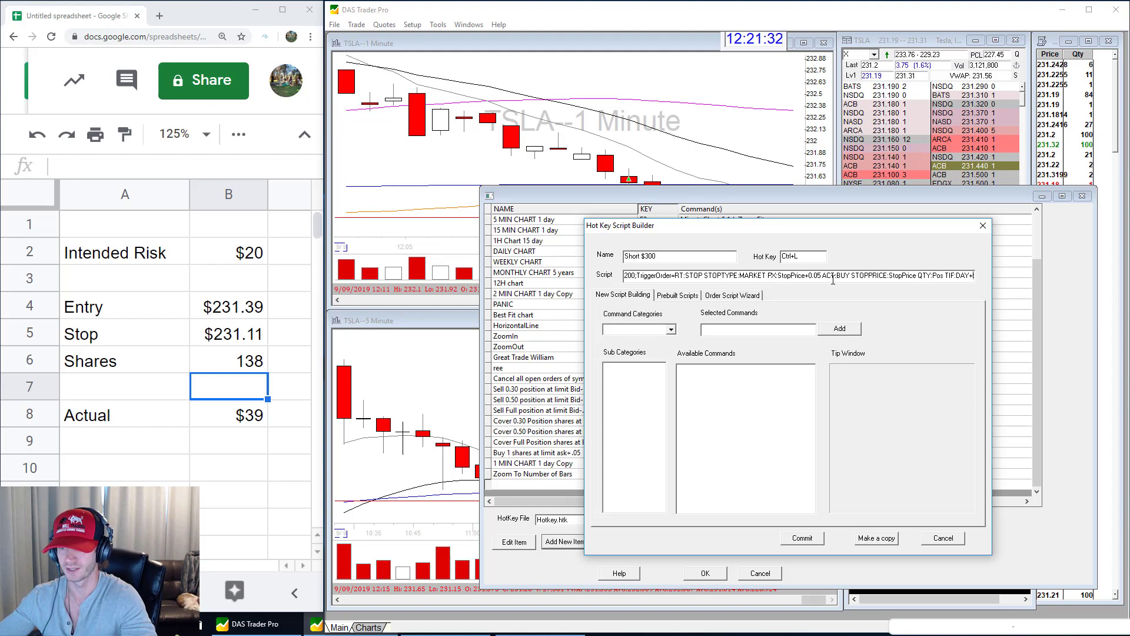
triple_click(772, 276)
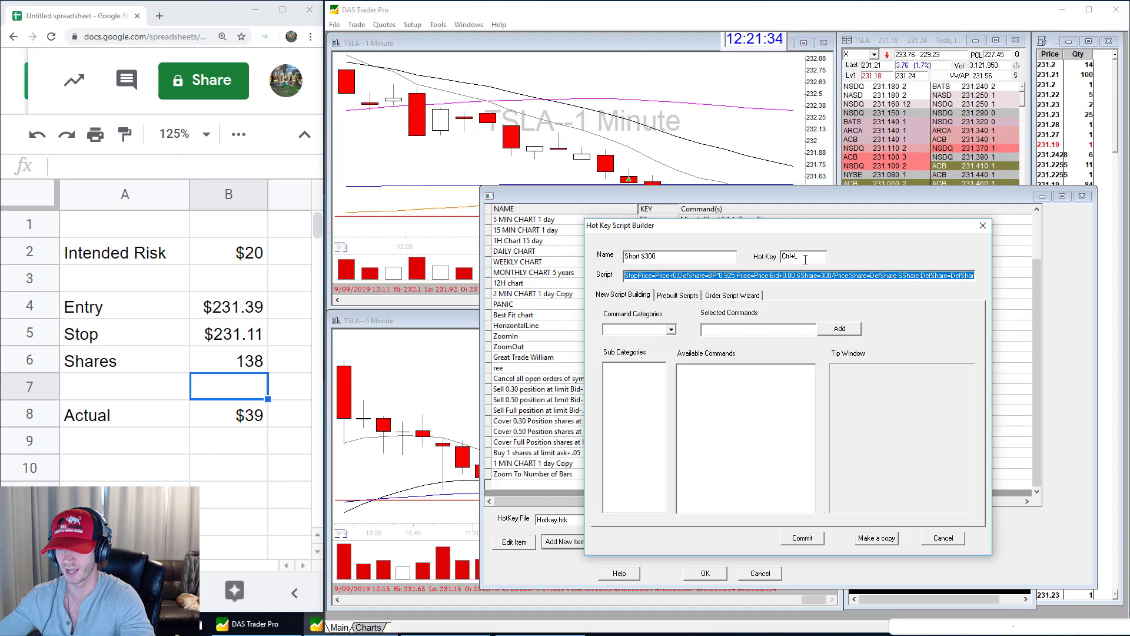
drag(823, 275, 819, 275)
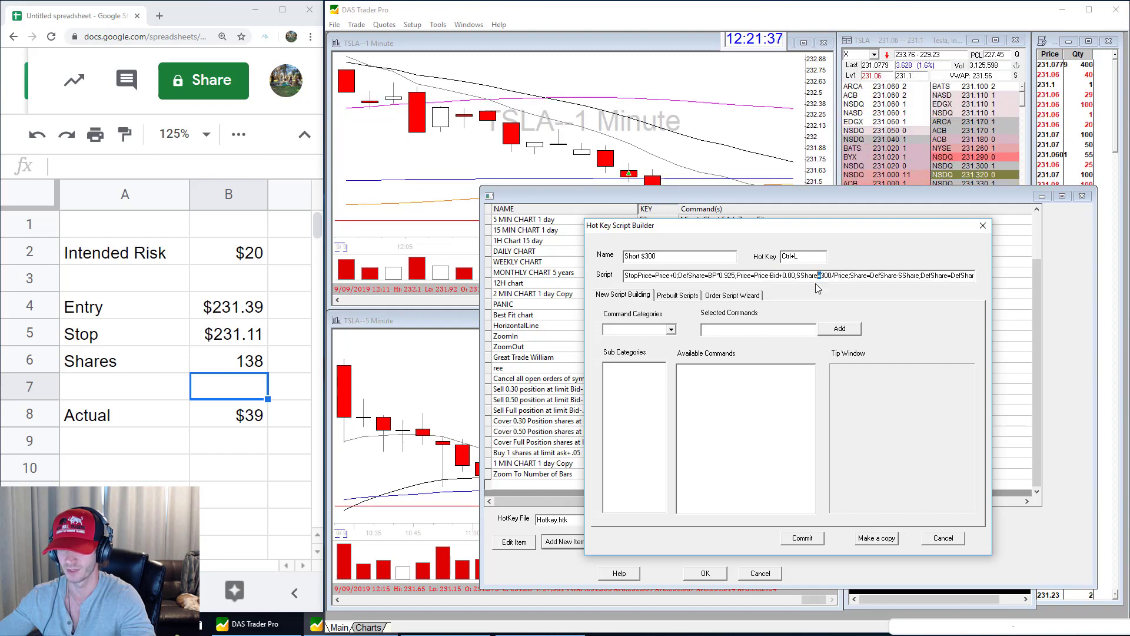
click(943, 538)
click(760, 573)
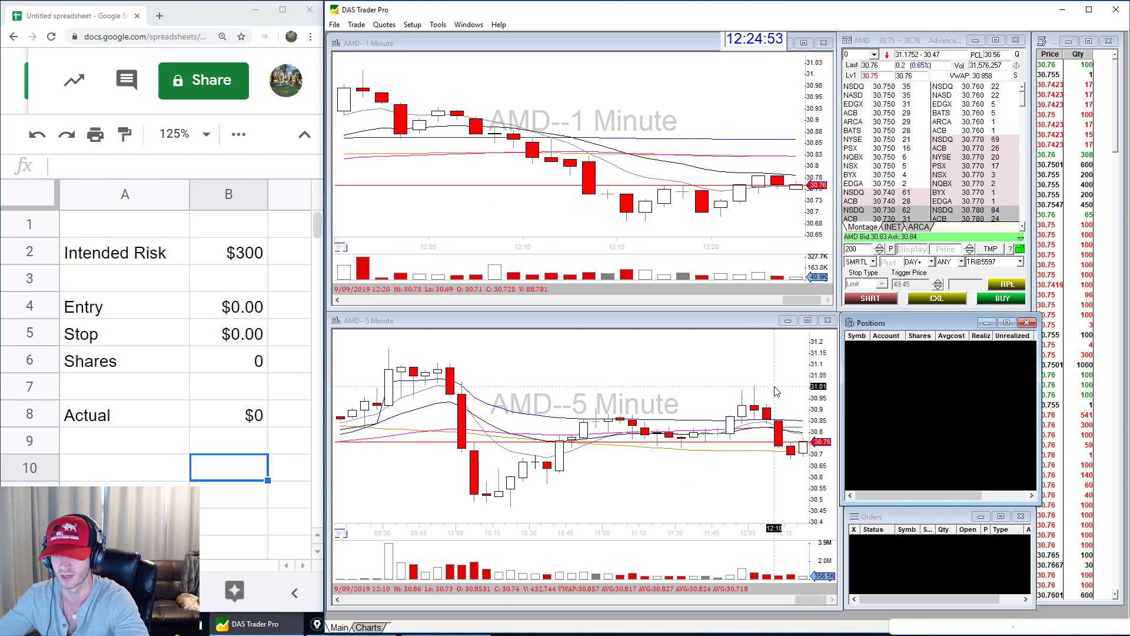
- Try to short AMD with the $300 risk hotkey, using a stop price of 31 picked on the 5-minute chart
drag(736, 386, 810, 386)
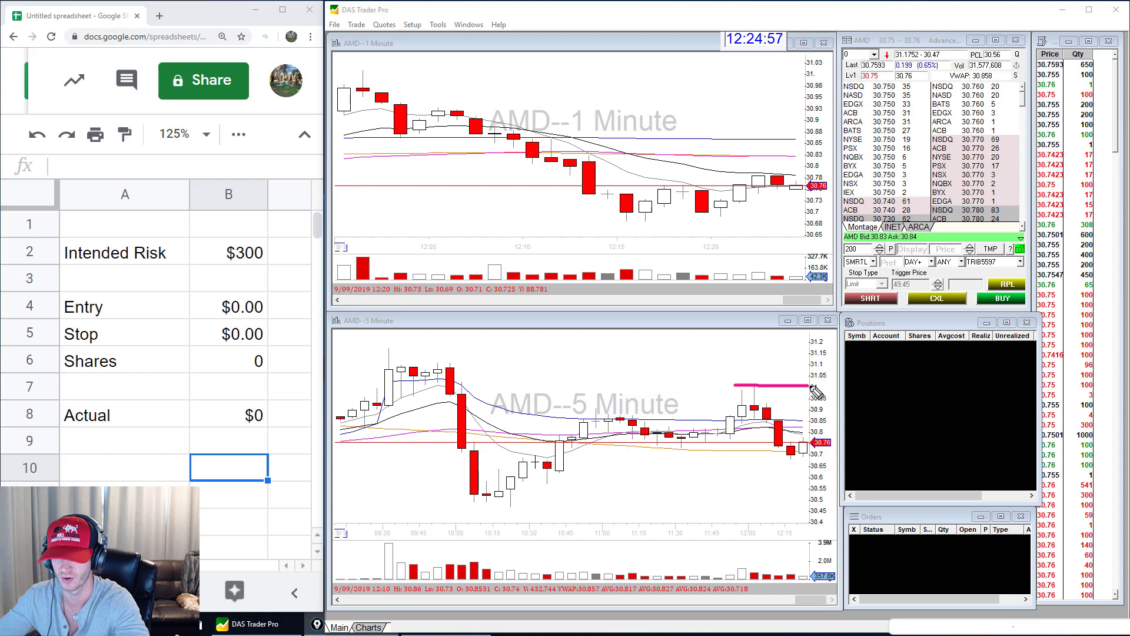
drag(651, 447, 797, 452)
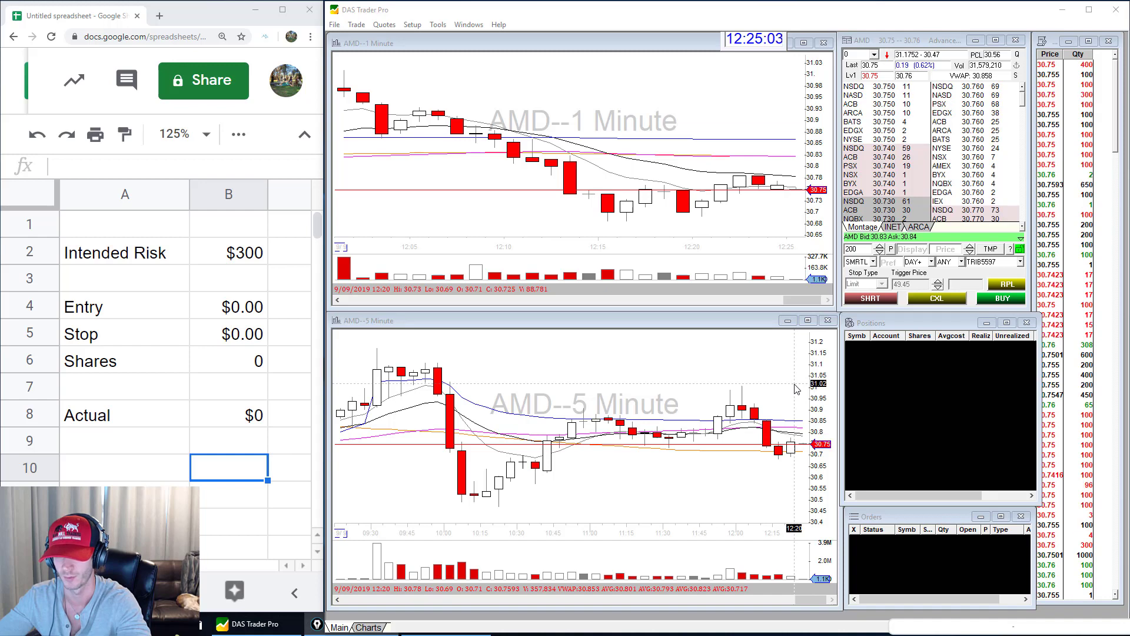
scroll(796, 389, up, 3)
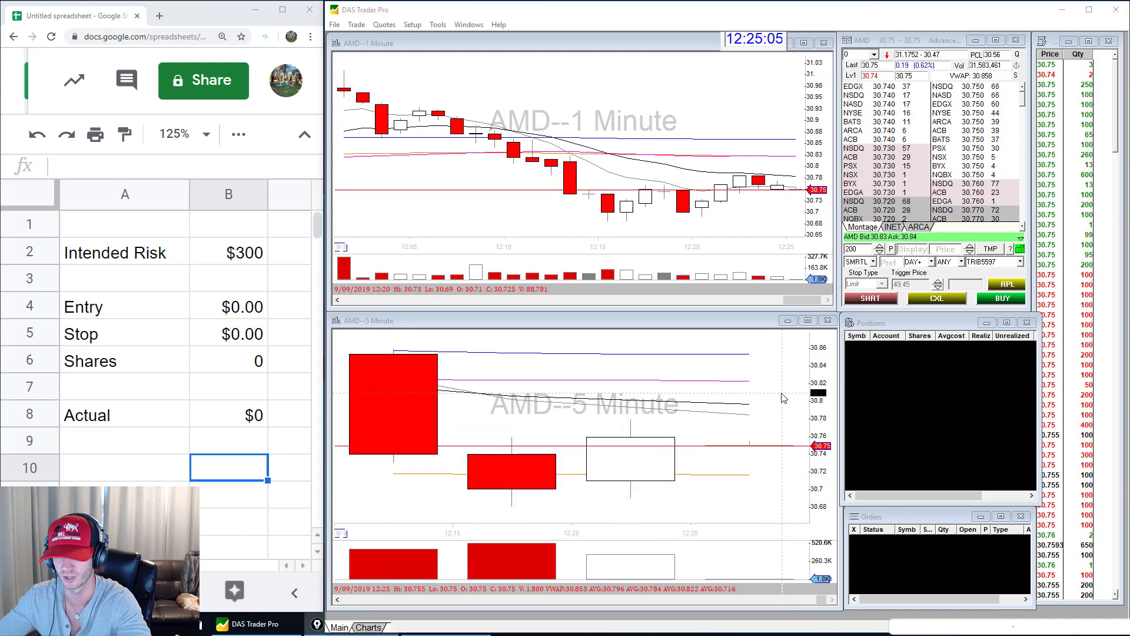
click(789, 356)
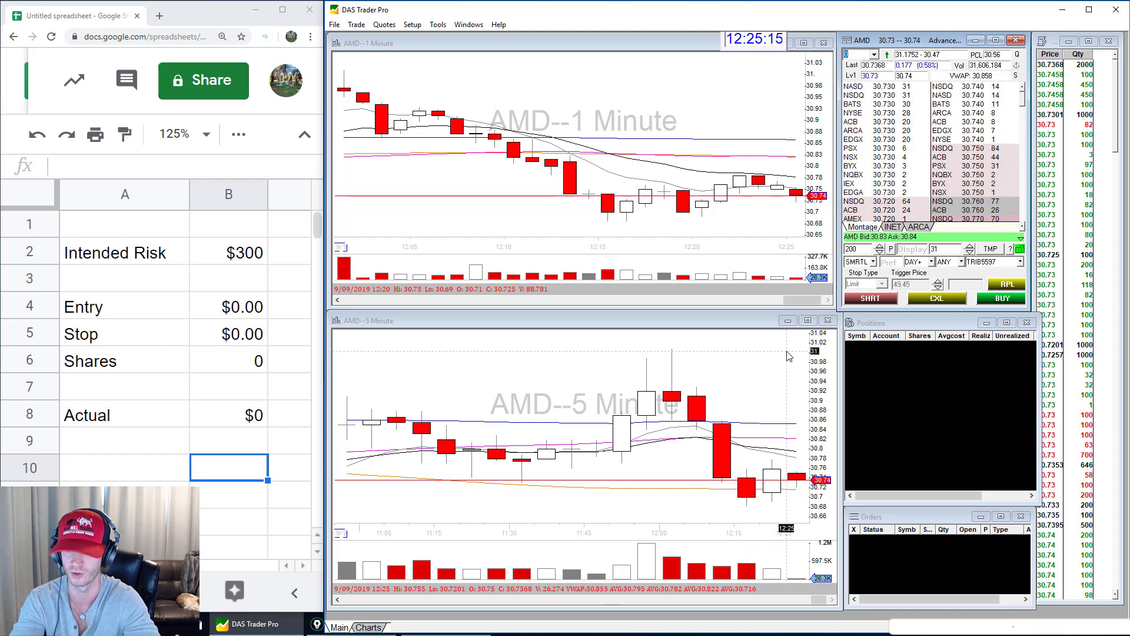
key(F1)
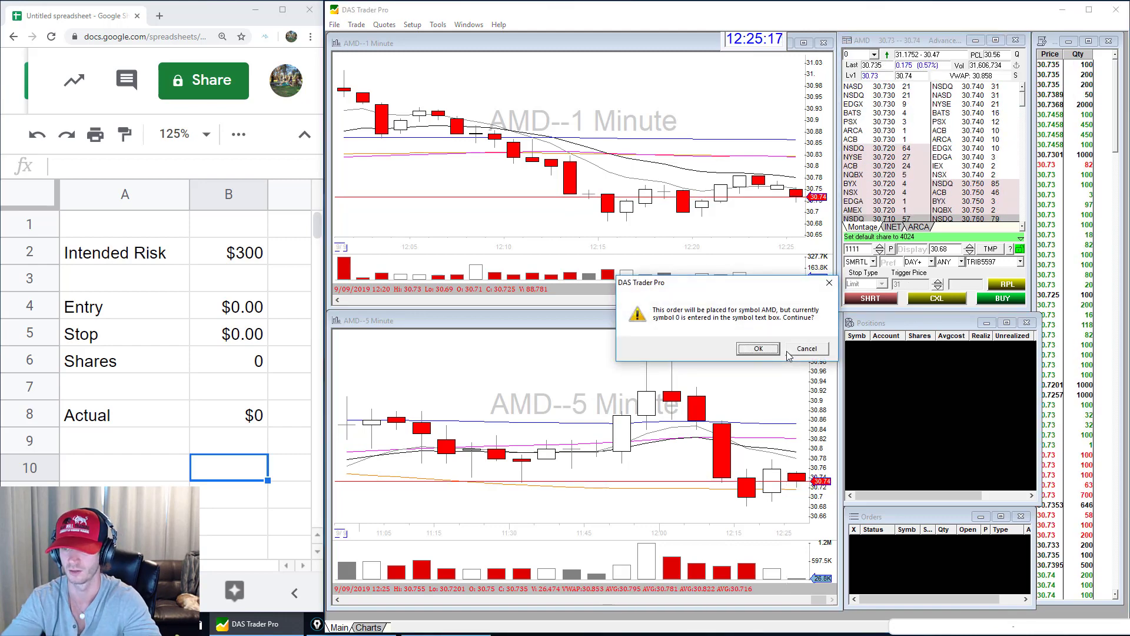
click(789, 351)
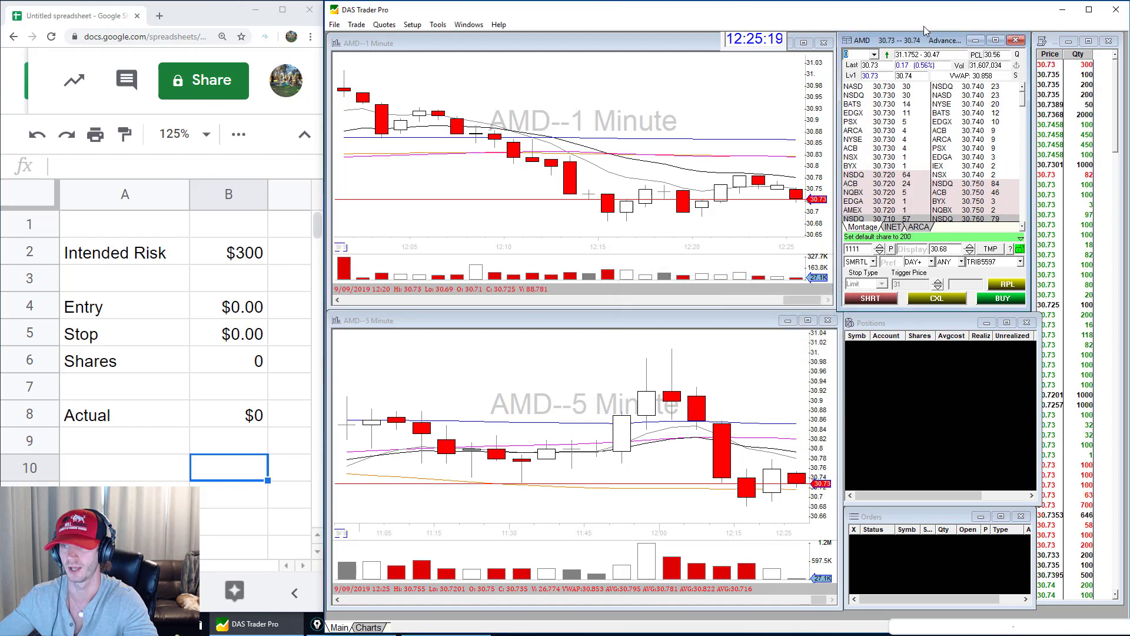
- Set the montage symbol to AMD and short it with the $300 risk hotkey, using a 31 stop picked on the 5-minute chart
text(AMD)
key(Return)
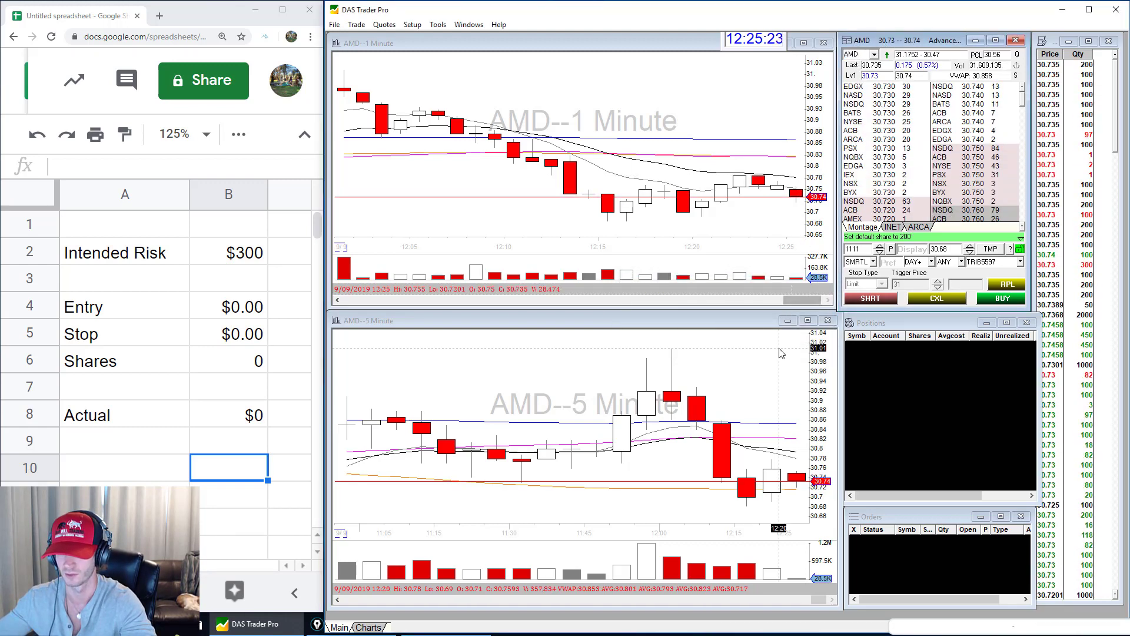
click(782, 358)
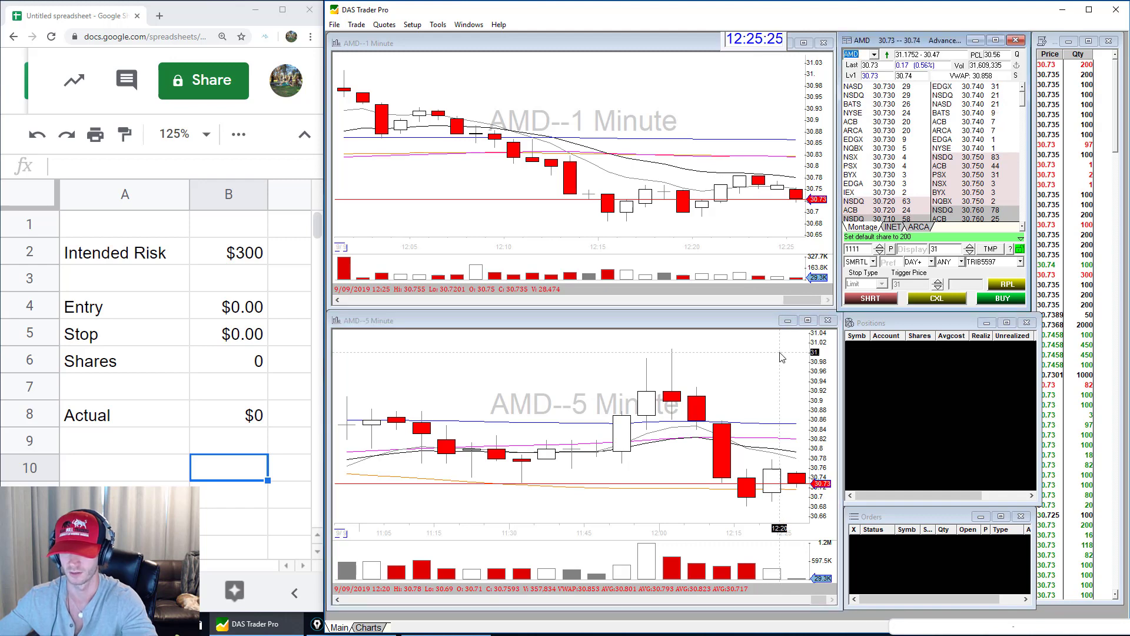
key(alt+s)
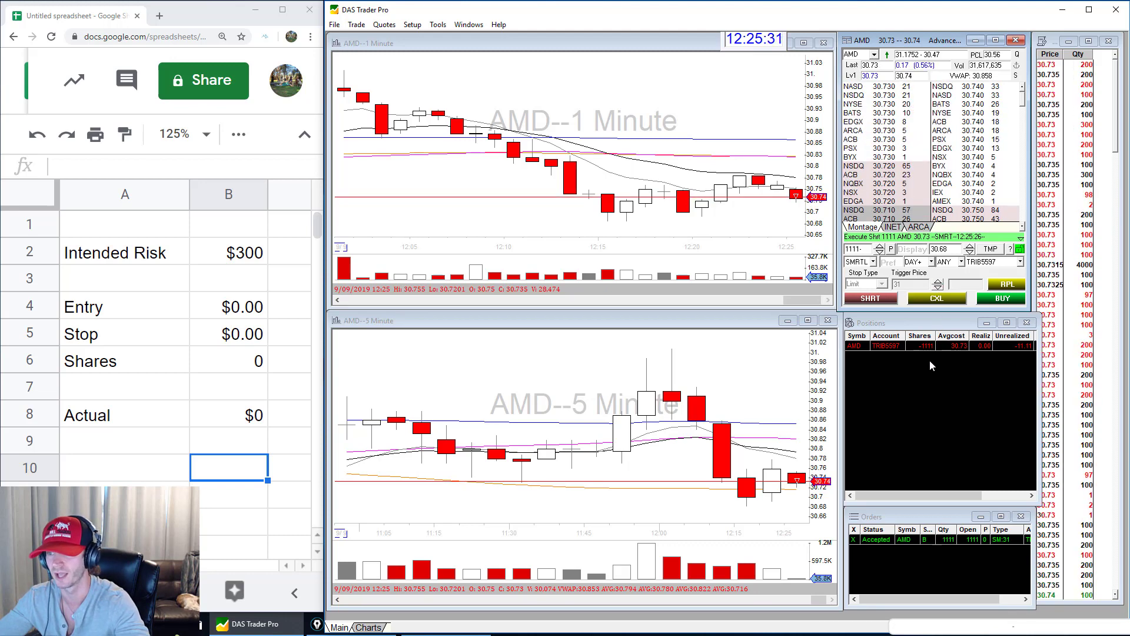
- Examine the AMD short position's average cost, the current bid, and the trigger price of the accepted stop order
drag(950, 354, 984, 351)
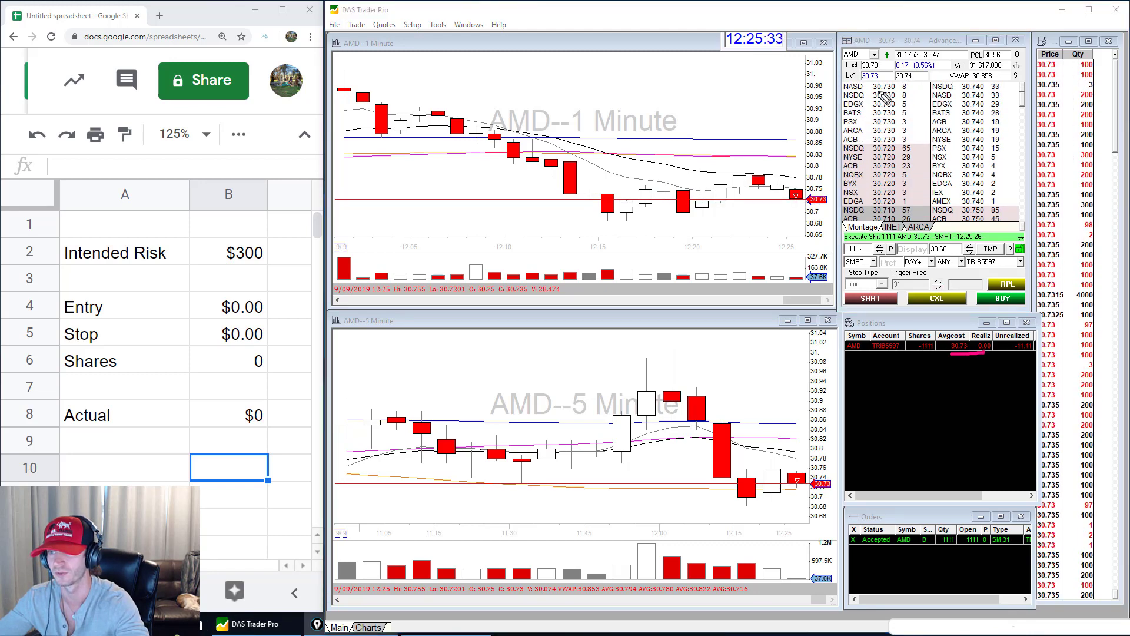
drag(874, 92, 901, 92)
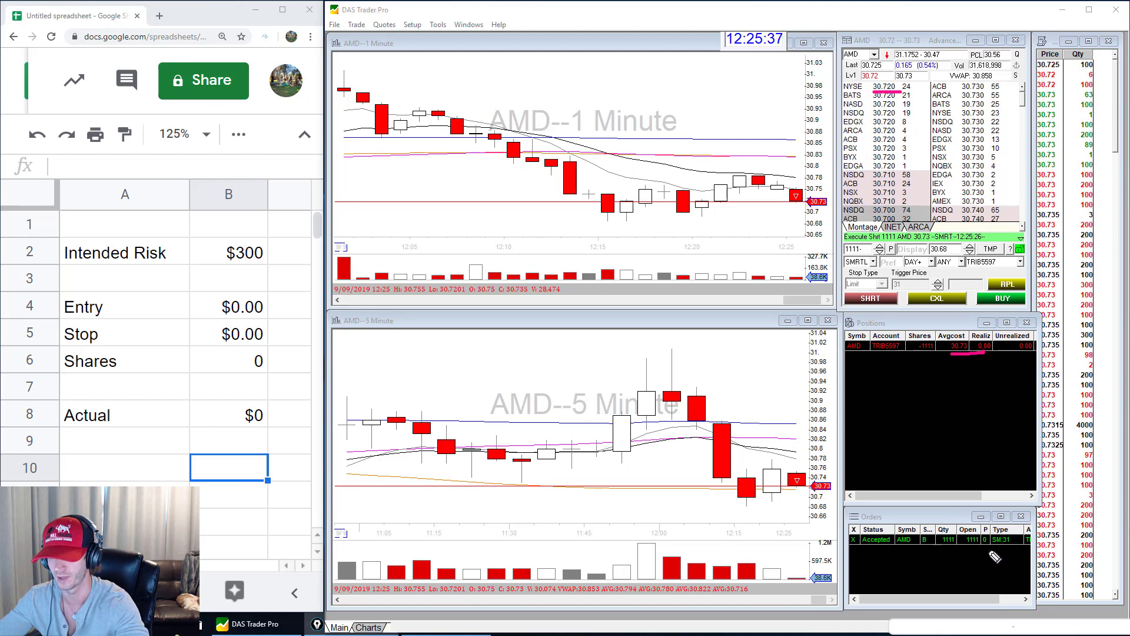
drag(987, 551, 1015, 549)
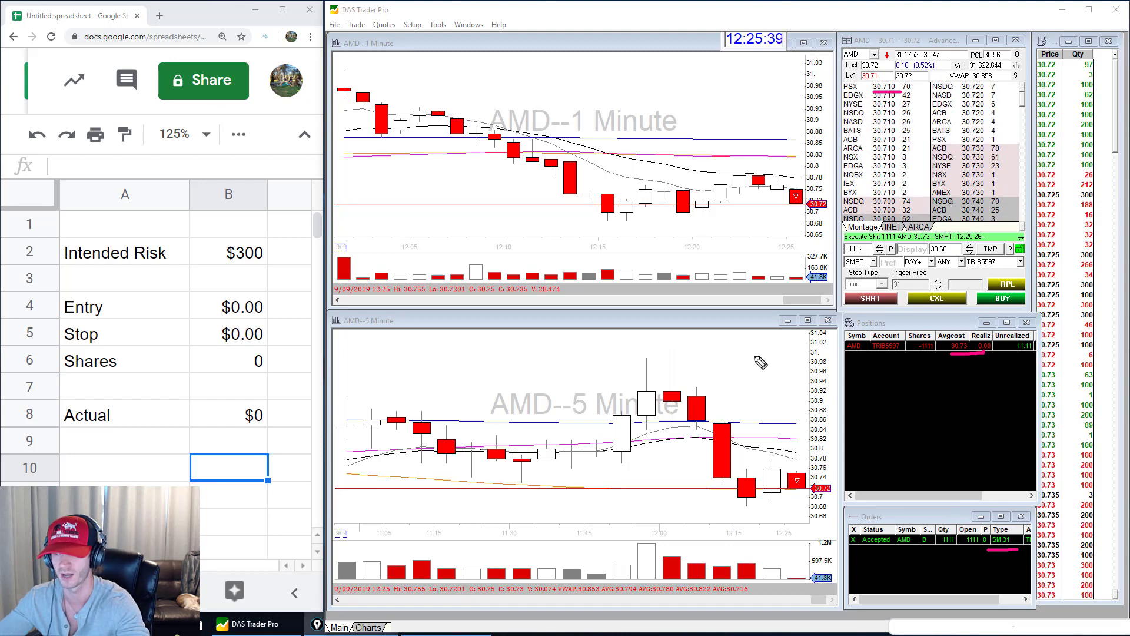
key(e)
- Fill in the Google Sheets risk table for the AMD short with Entry 30.73, Stop 31 and Shares 1111, and check the Actual risk
click(256, 315)
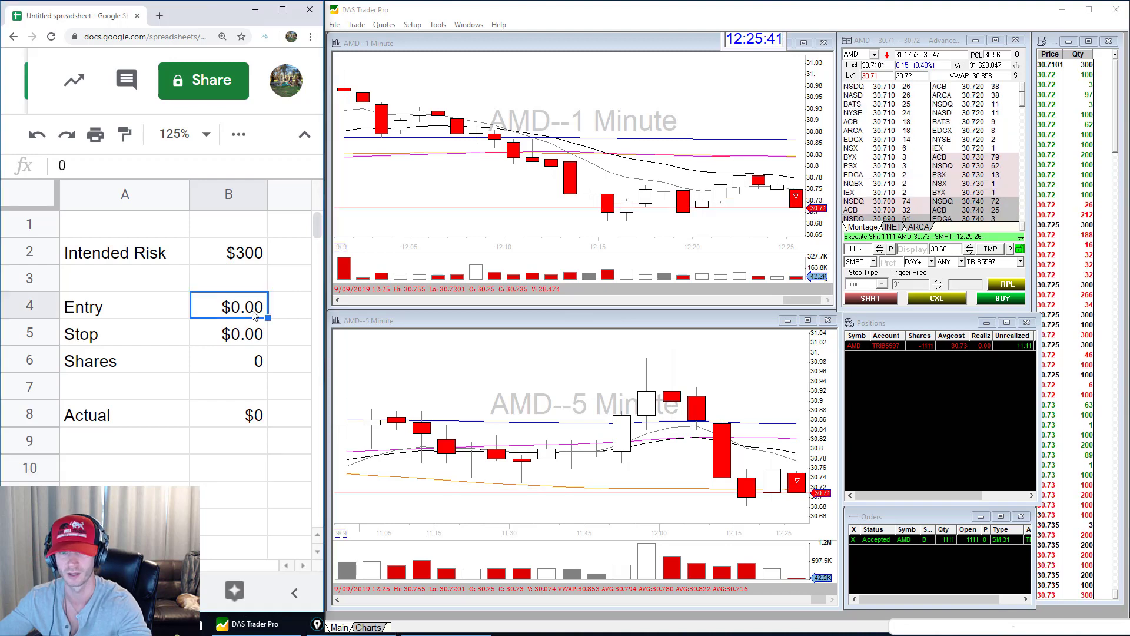
text(30.73)
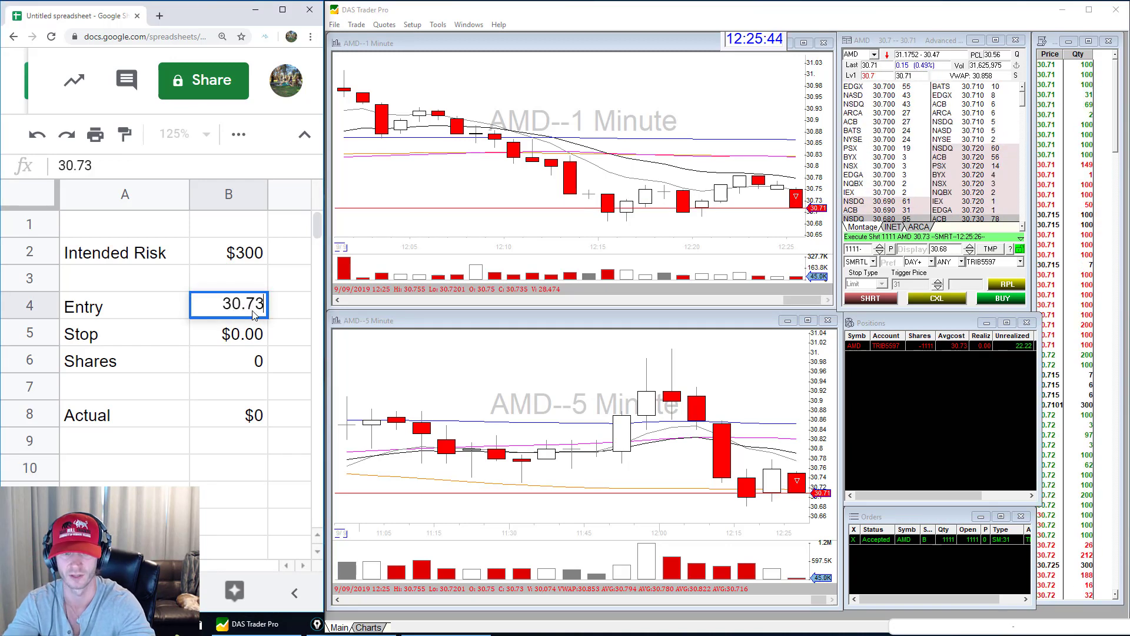
key(Return)
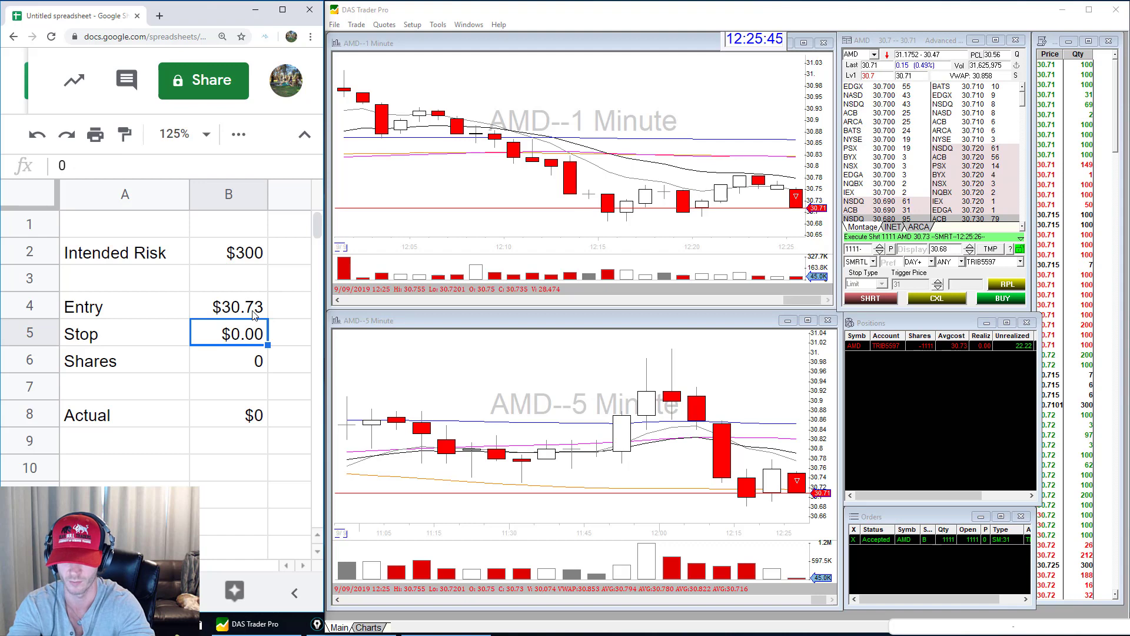
text(31)
key(Return)
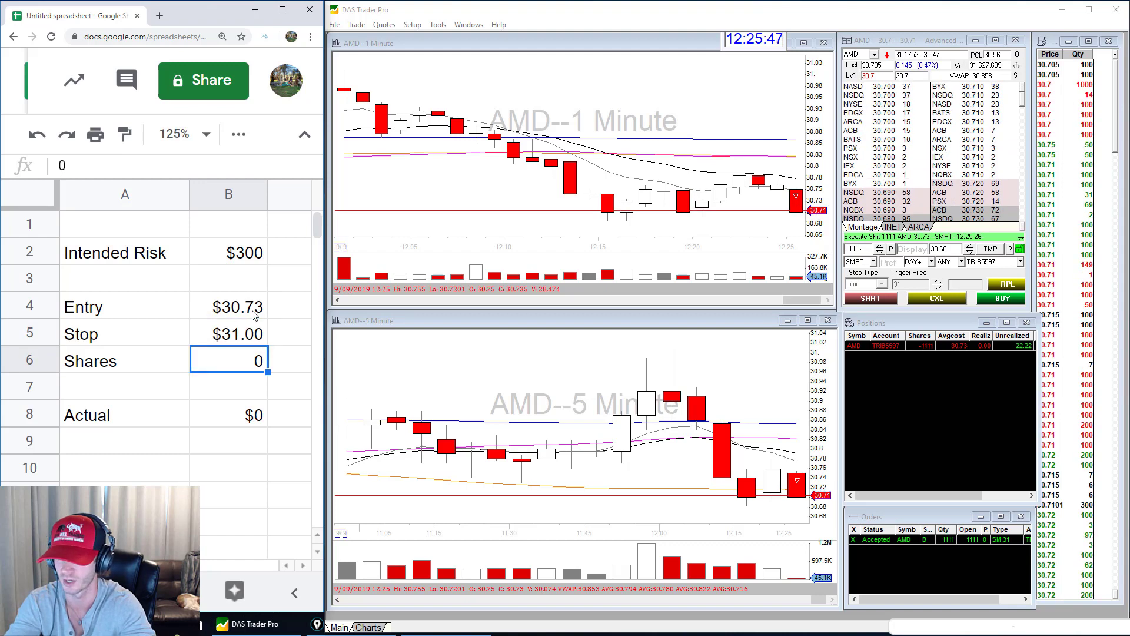
text(1111)
key(Return)
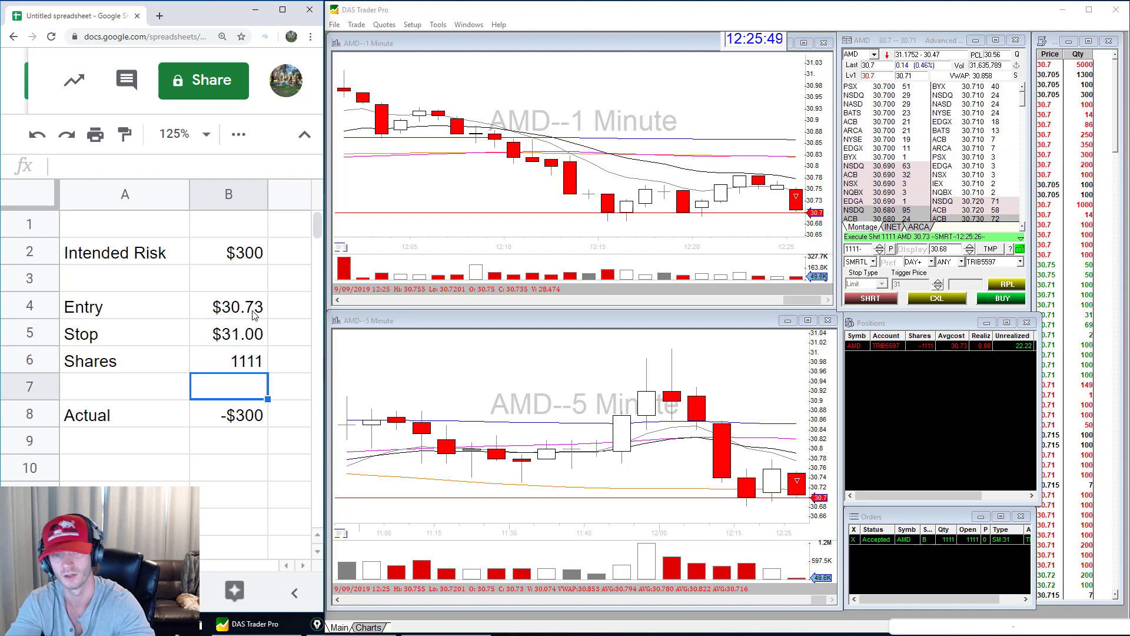
mouse_move(229, 448)
mouse_down()
mouse_move(302, 441)
mouse_move(222, 432)
mouse_move(219, 442)
mouse_up()
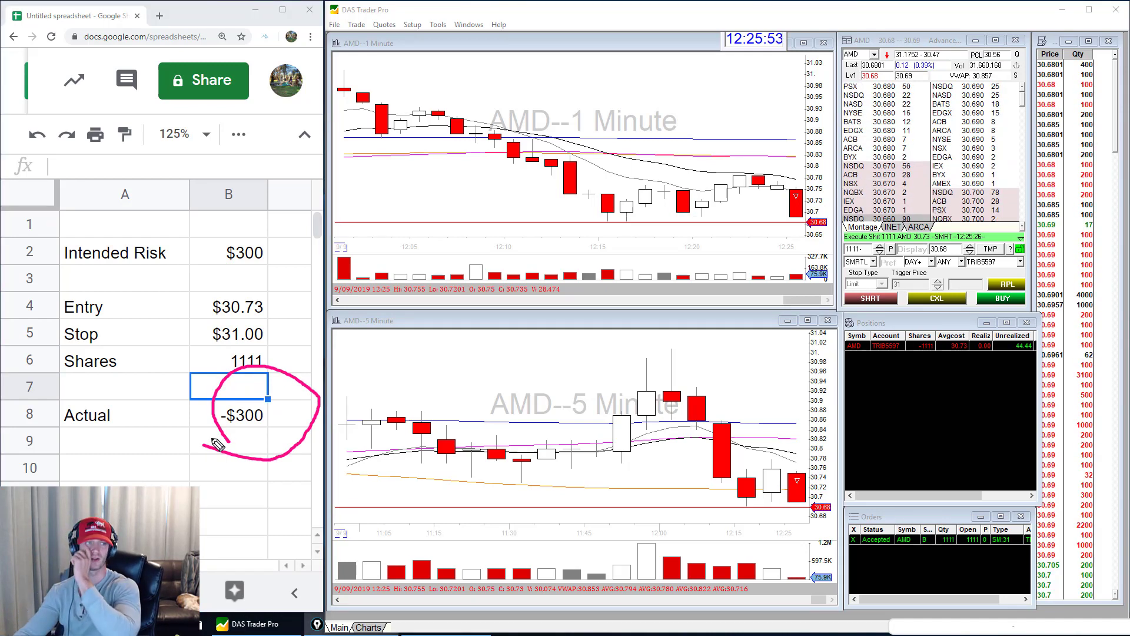